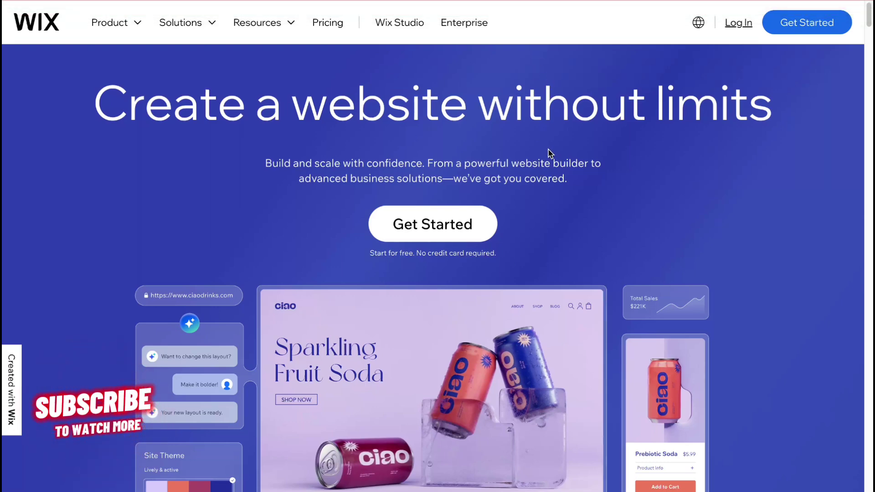
- Browse the Sites dashboard and start a new site to reach the setup options screen
{"action": "scroll", "coordinate": [563, 209], "scroll_direction": "down", "scroll_amount": 1}
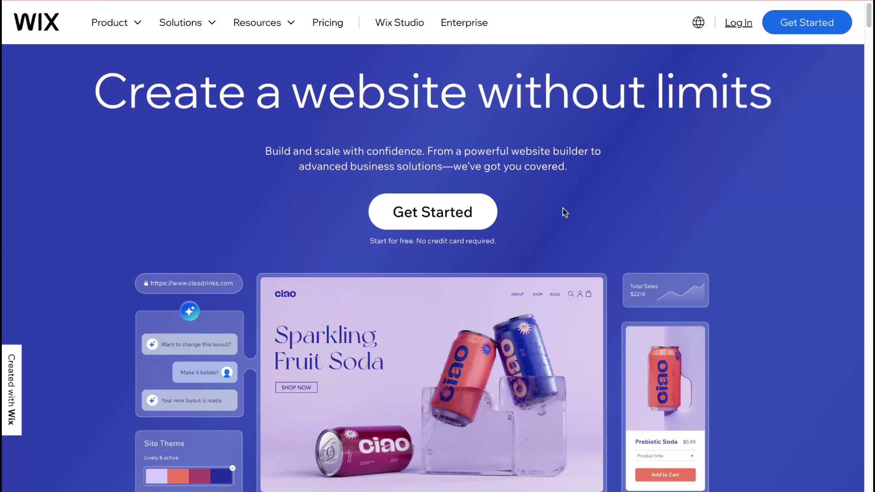
{"action": "scroll", "coordinate": [562, 208], "scroll_direction": "down", "scroll_amount": 1}
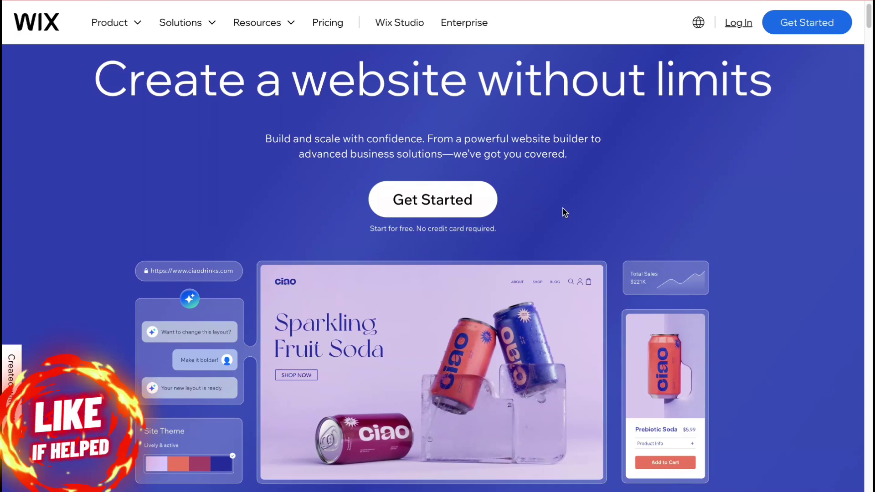
{"action": "scroll", "coordinate": [563, 211], "scroll_direction": "down", "scroll_amount": 2}
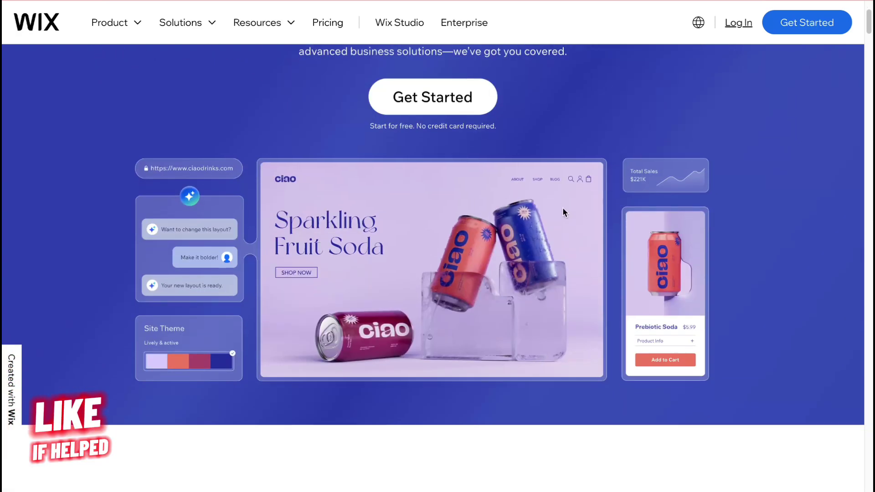
{"action": "scroll", "coordinate": [562, 209], "scroll_direction": "up", "scroll_amount": 3}
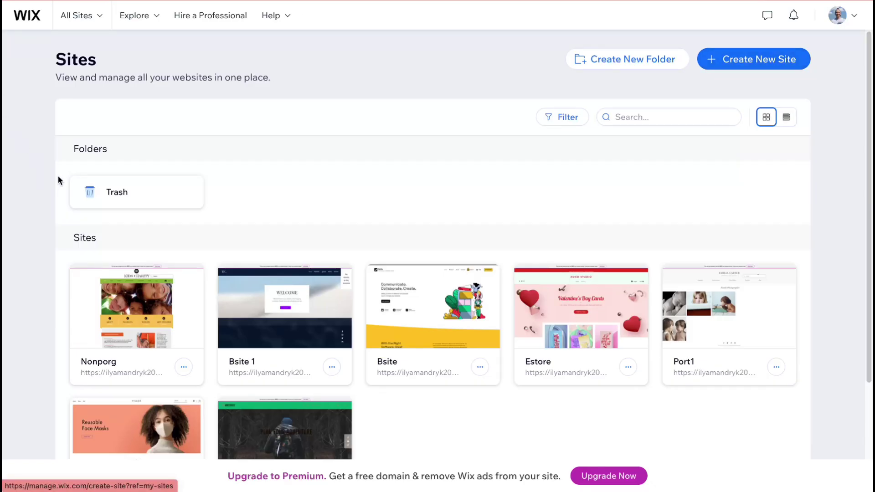
{"action": "scroll", "coordinate": [58, 180], "scroll_direction": "down", "scroll_amount": 3}
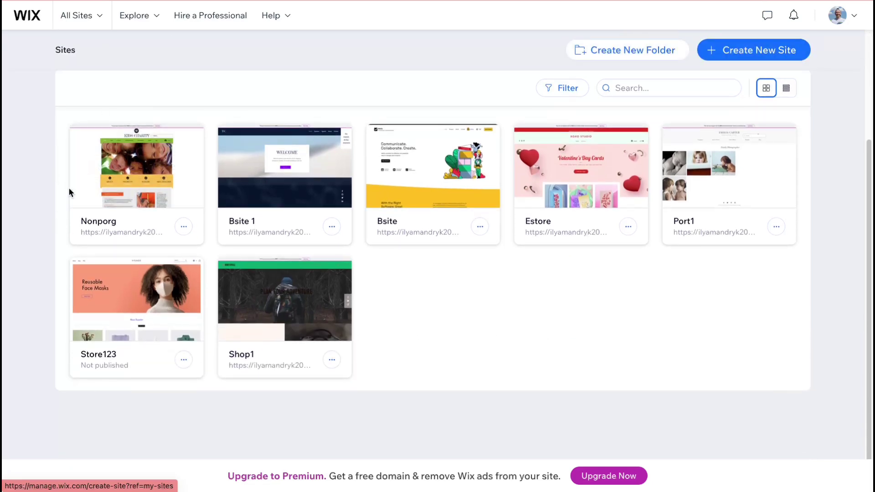
{"action": "mouse_move", "coordinate": [519, 237]}
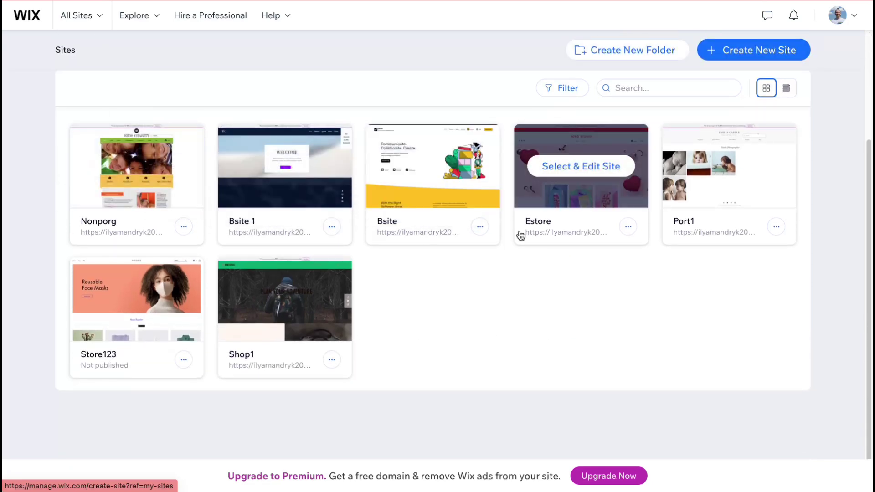
{"action": "scroll", "coordinate": [521, 233], "scroll_direction": "up", "scroll_amount": 3}
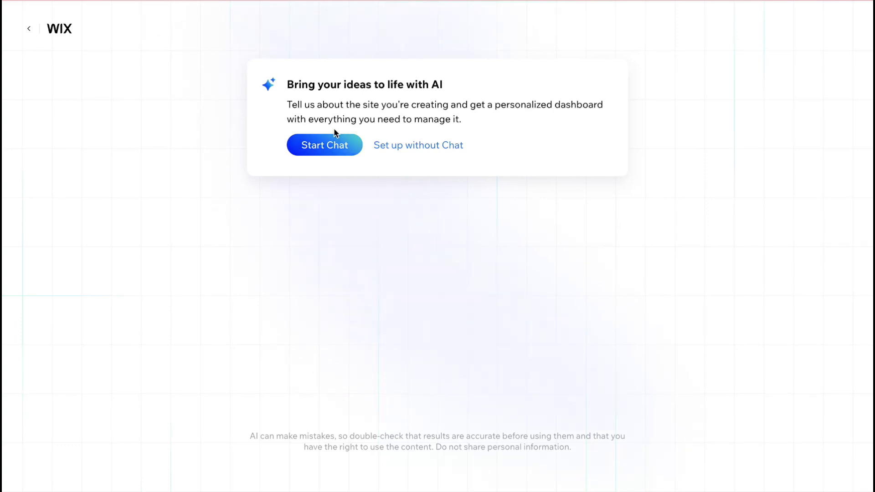
- Set up without chat, search 'educ' and pick Educational Blog as the site type
{"action": "left_click", "coordinate": [429, 142]}
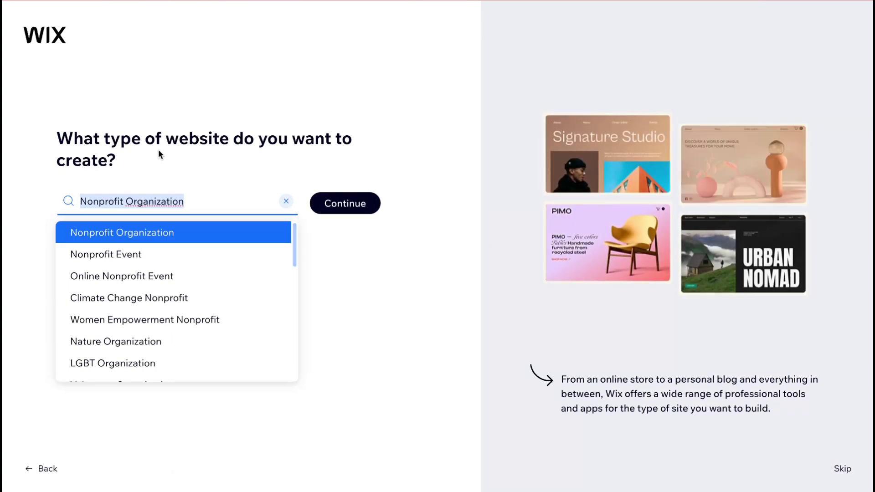
{"action": "type", "text": "educ"}
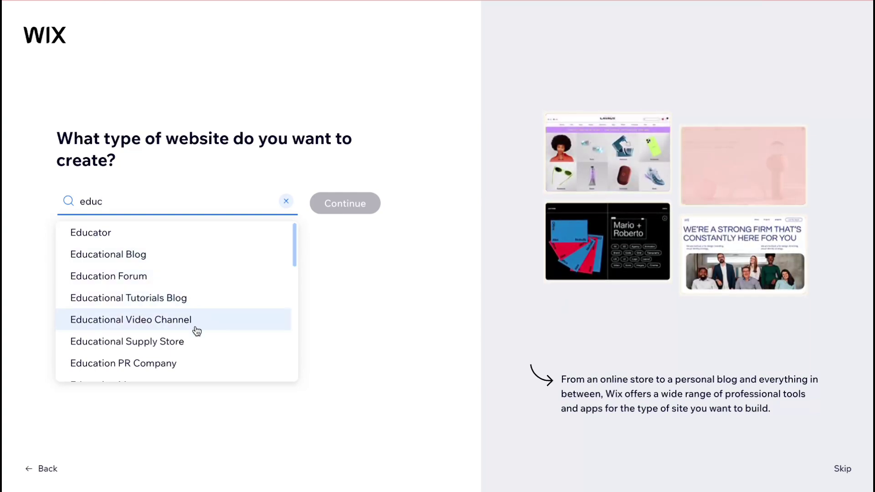
{"action": "scroll", "coordinate": [193, 340], "scroll_direction": "down", "scroll_amount": 2}
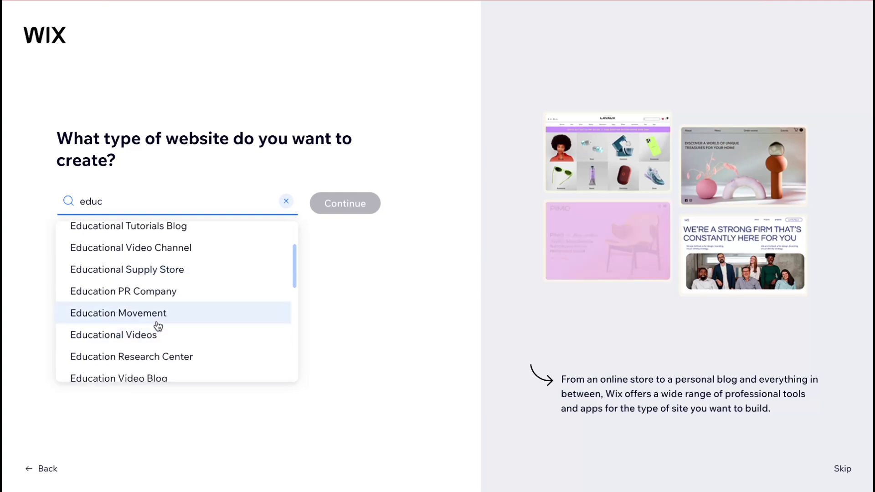
{"action": "scroll", "coordinate": [156, 332], "scroll_direction": "down", "scroll_amount": 3}
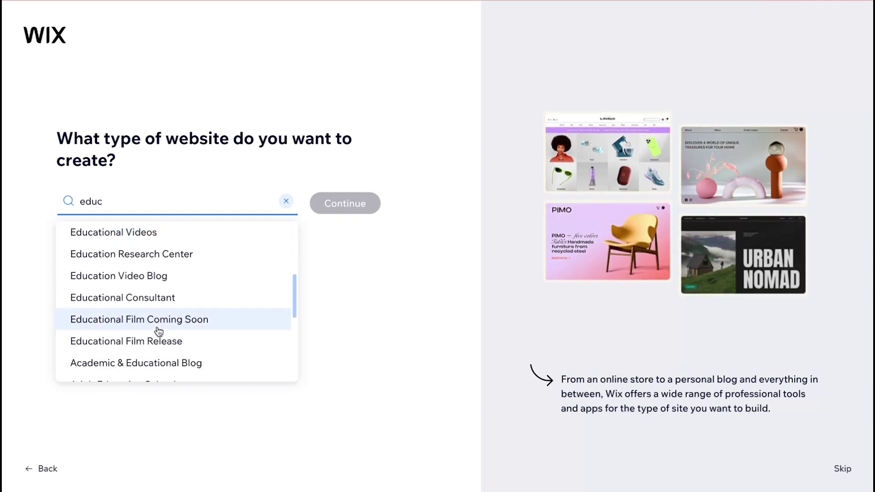
{"action": "scroll", "coordinate": [158, 331], "scroll_direction": "up", "scroll_amount": 5}
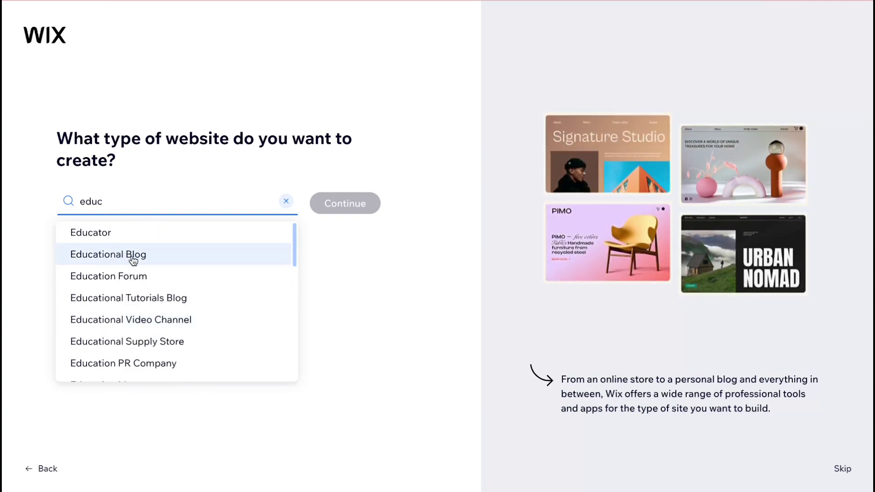
{"action": "left_click", "coordinate": [116, 255]}
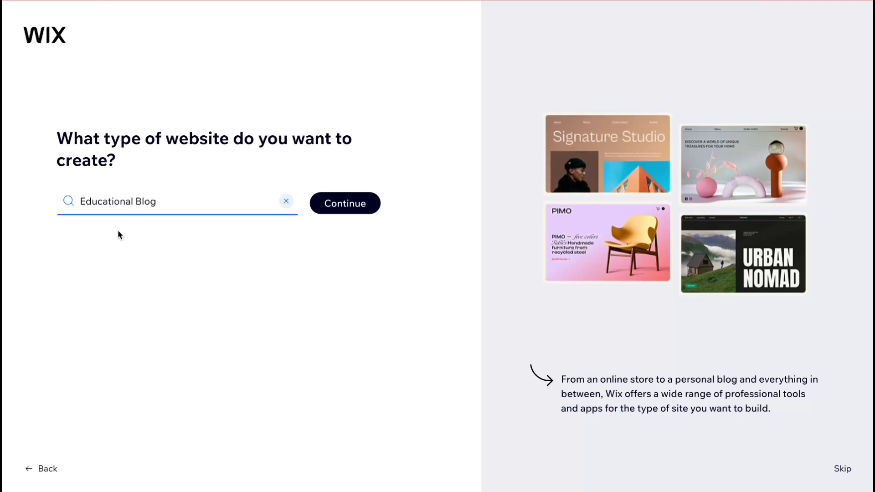
- Confirm the Educational Blog type and rename the website from NonPOrg to EdSite
{"action": "left_click", "coordinate": [349, 202]}
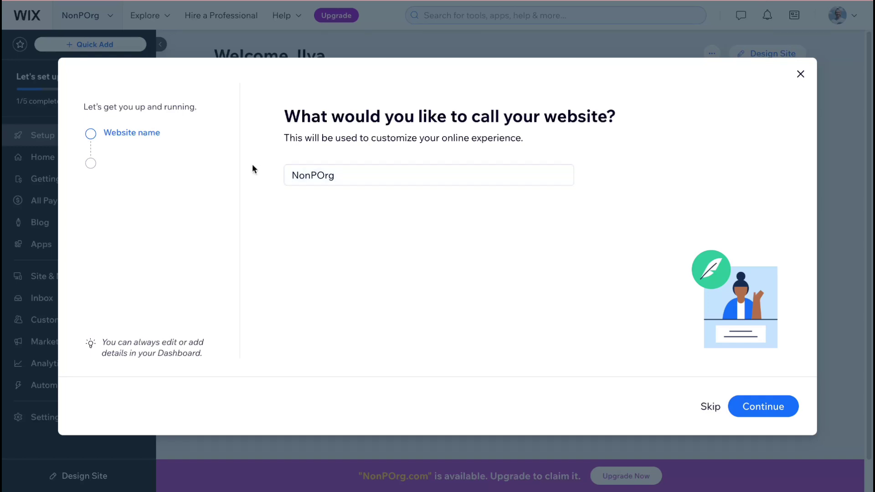
{"action": "double_click", "coordinate": [396, 179]}
{"action": "left_click", "coordinate": [344, 164]}
{"action": "double_click", "coordinate": [379, 171]}
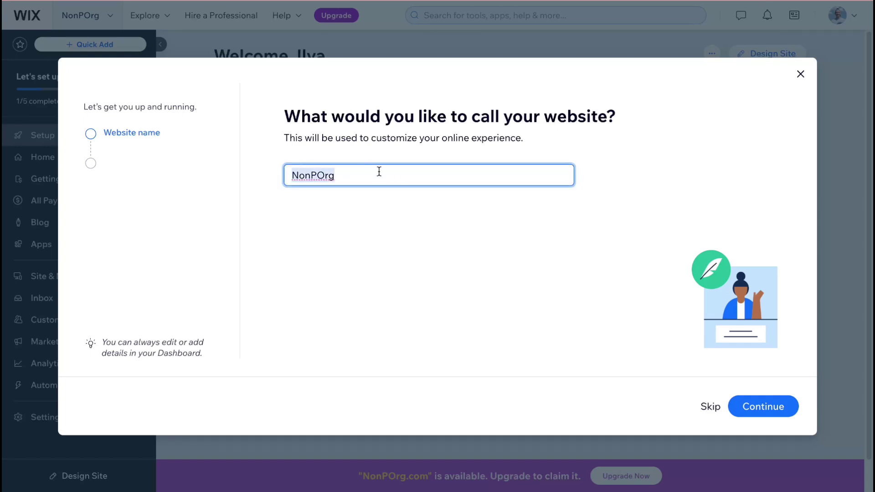
{"action": "type", "text": "EdSite"}
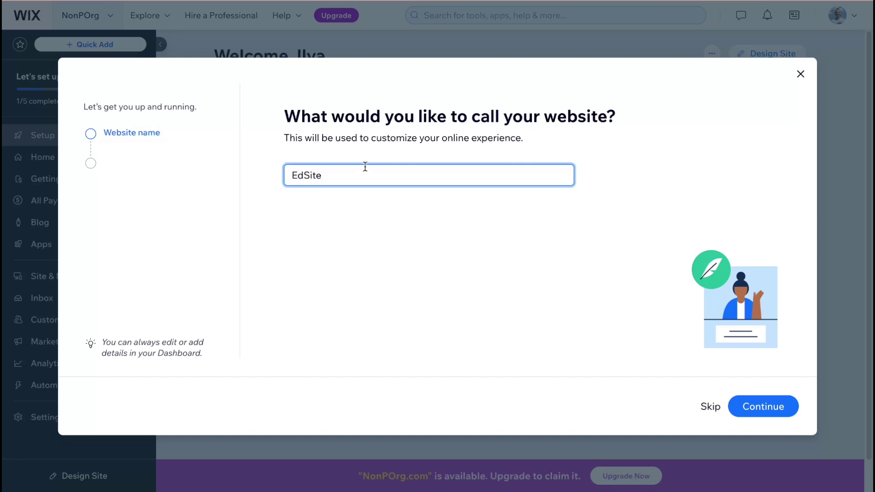
{"action": "left_click", "coordinate": [761, 401]}
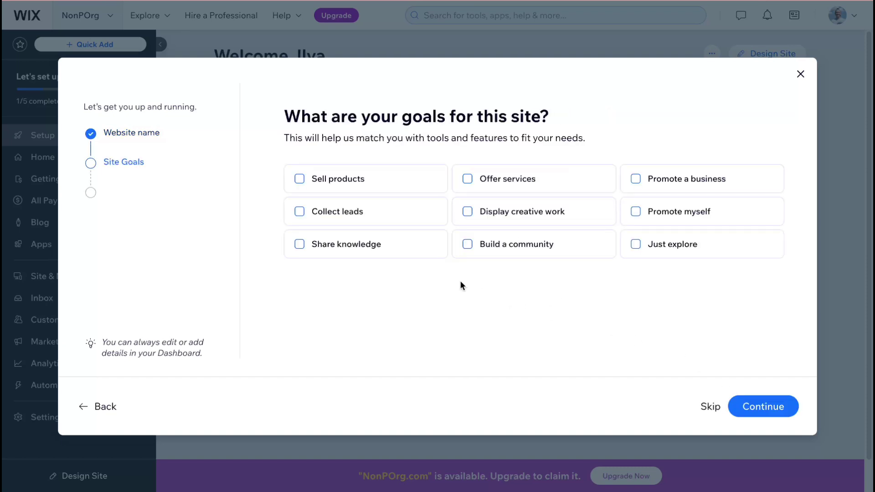
- Mark Share knowledge as the site goal and continue to the apps step
{"action": "left_click_drag", "start_coordinate": [286, 114], "coordinate": [633, 117]}
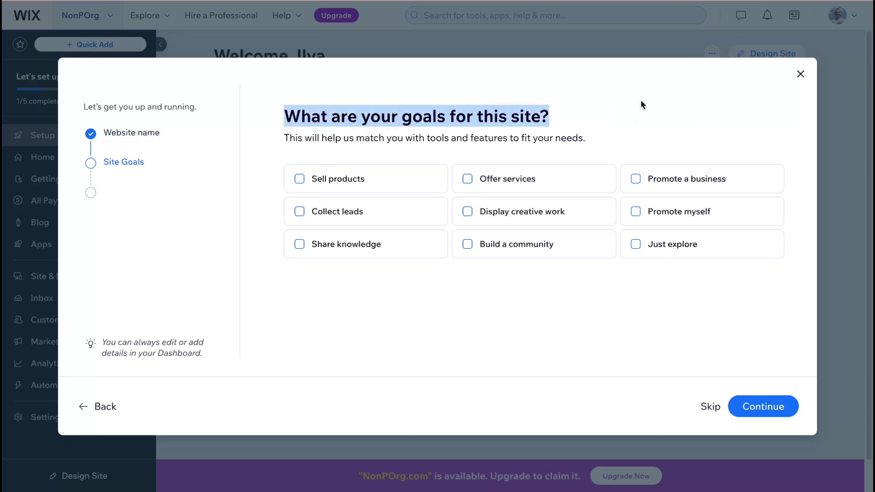
{"action": "left_click", "coordinate": [613, 101]}
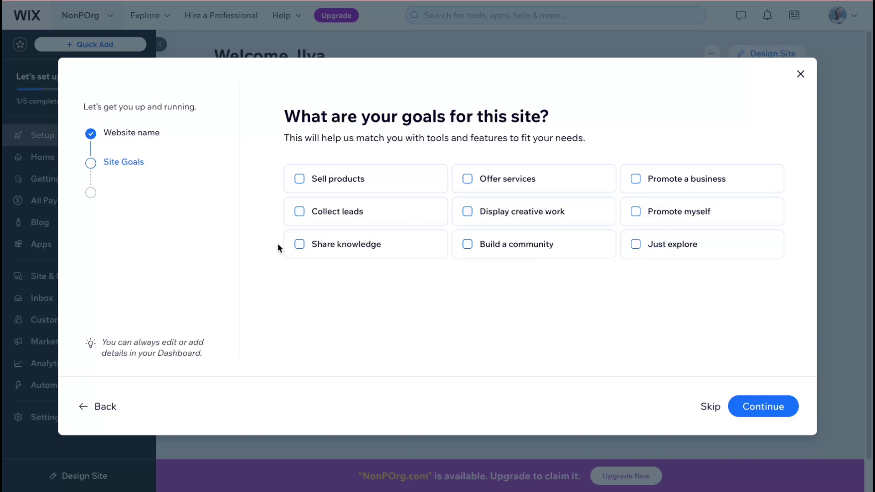
{"action": "left_click", "coordinate": [321, 252]}
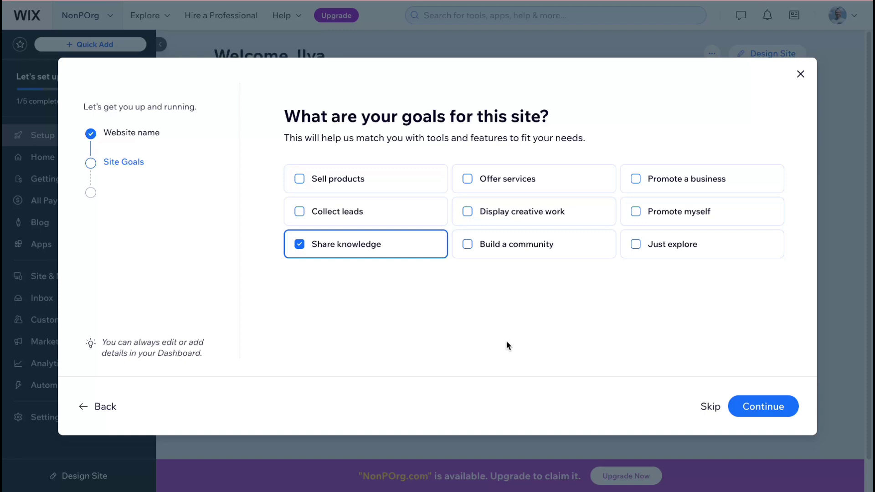
{"action": "left_click", "coordinate": [764, 409]}
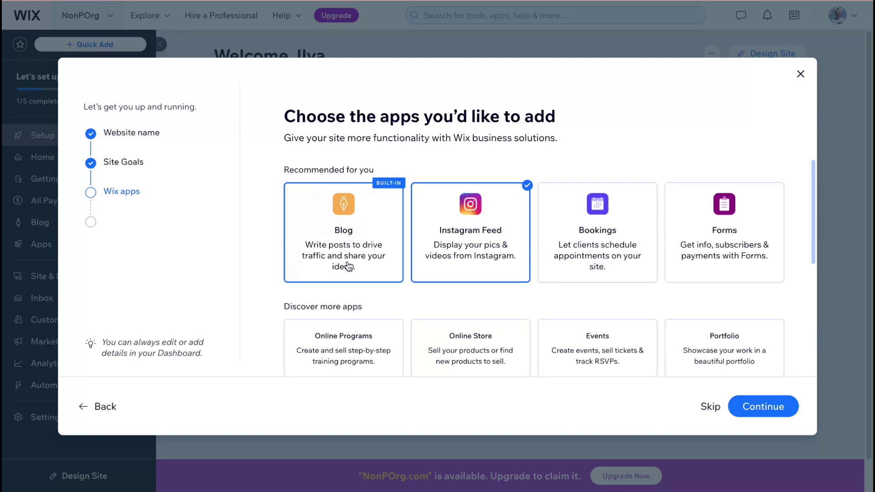
- Add the File Share and Groups apps and finish setup to reach the EdSite dashboard
{"action": "scroll", "coordinate": [373, 277], "scroll_direction": "down", "scroll_amount": 2}
{"action": "scroll", "coordinate": [390, 278], "scroll_direction": "up", "scroll_amount": 2}
{"action": "scroll", "coordinate": [468, 270], "scroll_direction": "down", "scroll_amount": 3}
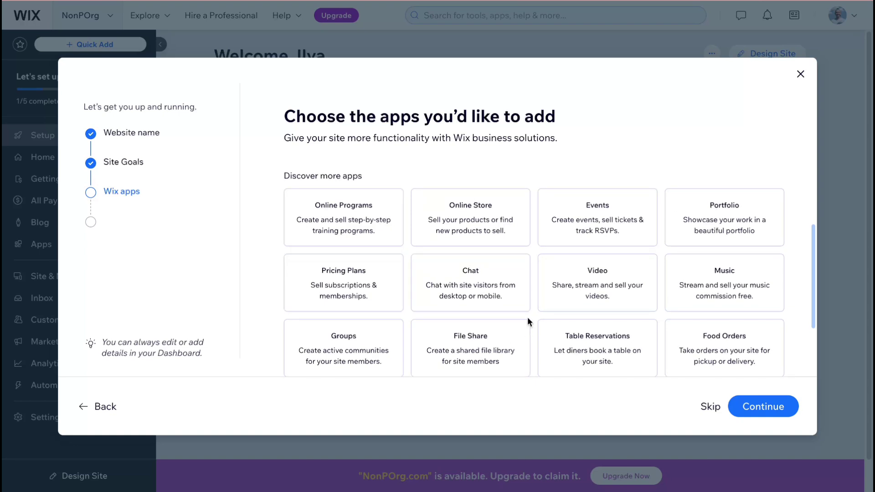
{"action": "scroll", "coordinate": [526, 316], "scroll_direction": "down", "scroll_amount": 2}
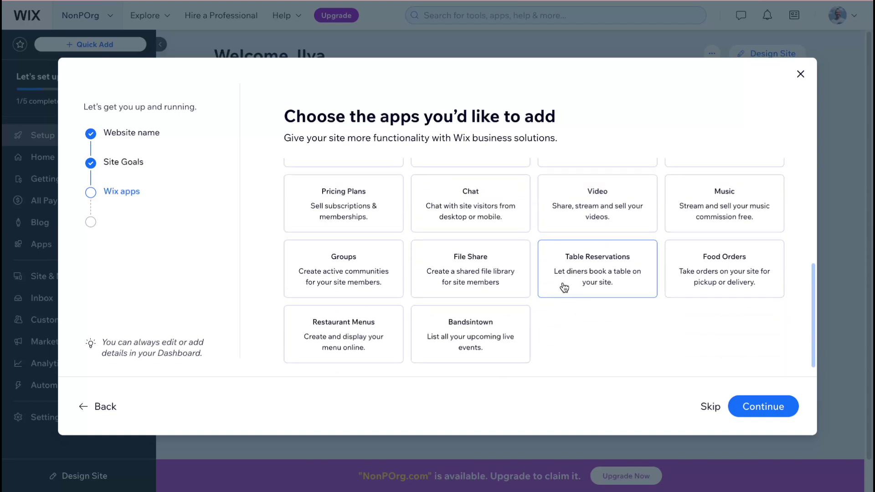
{"action": "left_click", "coordinate": [474, 265]}
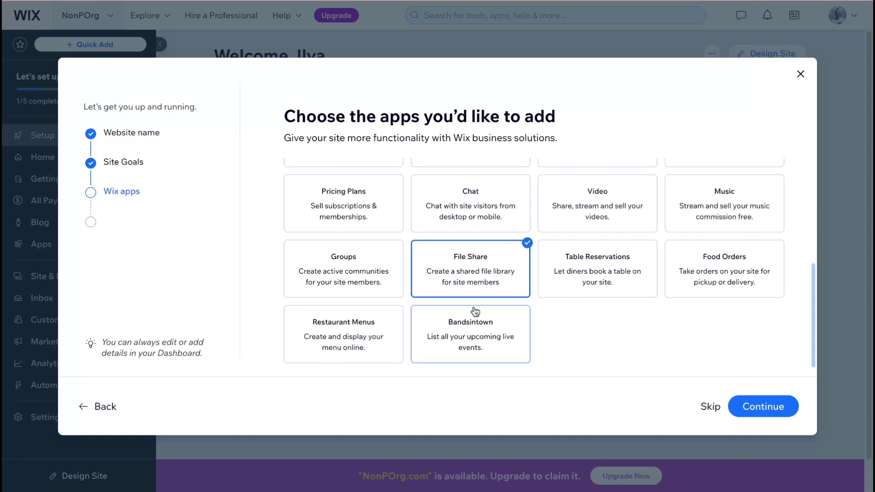
{"action": "left_click", "coordinate": [358, 281]}
{"action": "scroll", "coordinate": [417, 293], "scroll_direction": "up", "scroll_amount": 3}
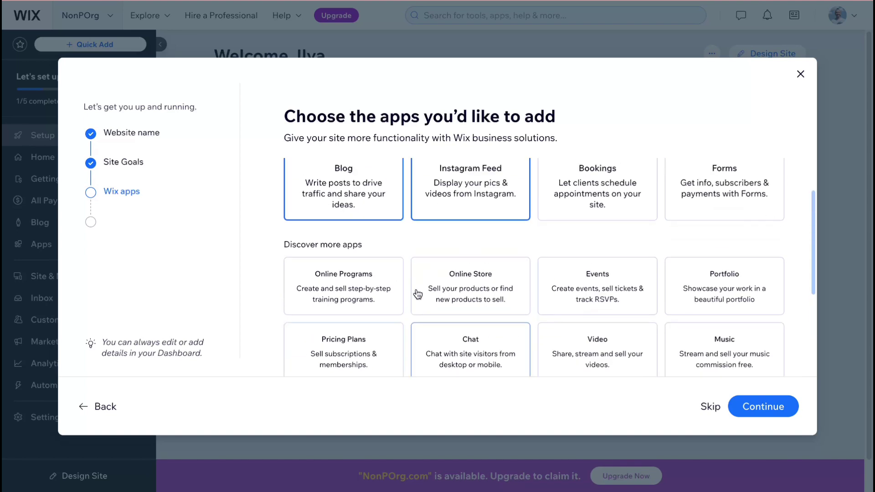
{"action": "scroll", "coordinate": [417, 294], "scroll_direction": "up", "scroll_amount": 1}
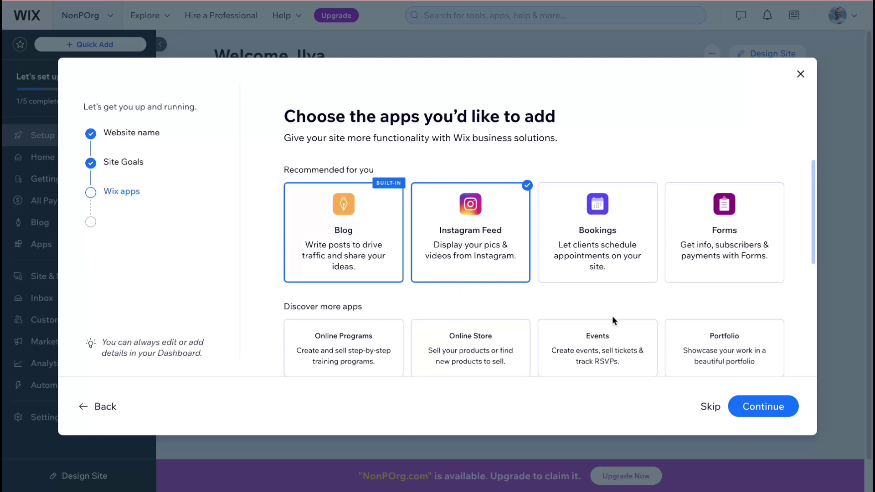
{"action": "left_click", "coordinate": [774, 412]}
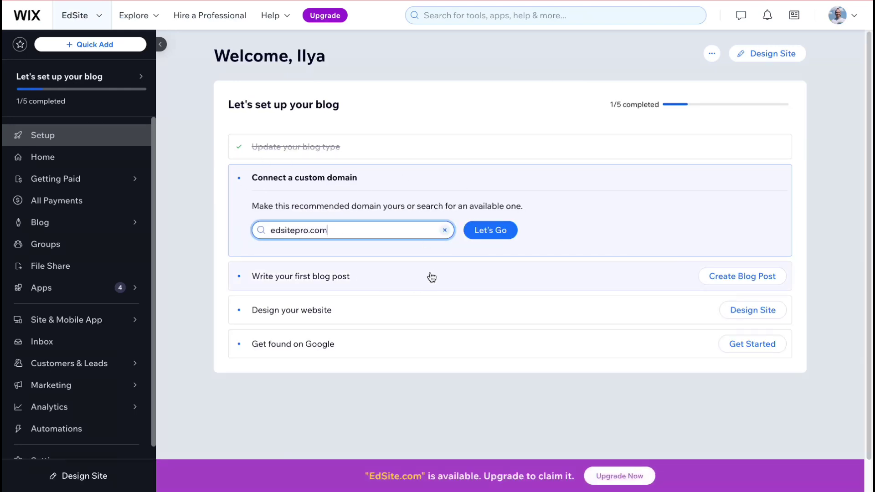
{"action": "left_click_drag", "start_coordinate": [258, 177], "coordinate": [462, 187]}
{"action": "left_click", "coordinate": [463, 187]}
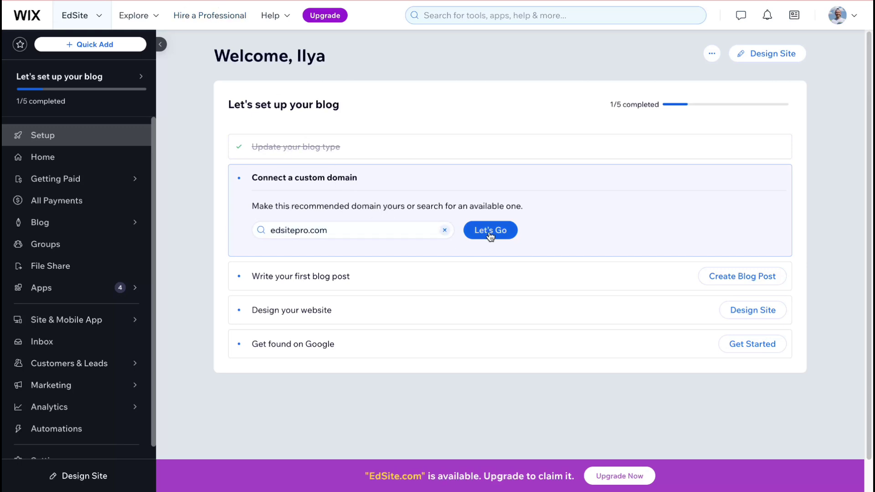
{"action": "left_click", "coordinate": [292, 231]}
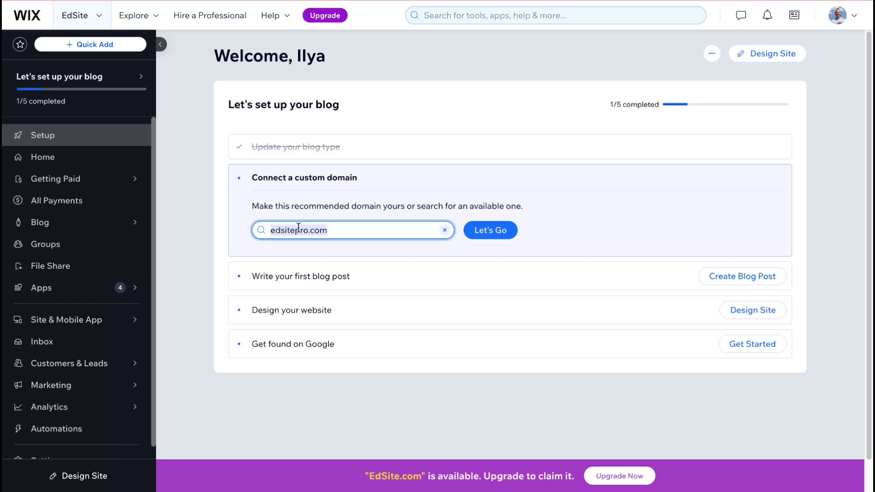
{"action": "left_click", "coordinate": [496, 246]}
{"action": "left_click", "coordinate": [490, 235]}
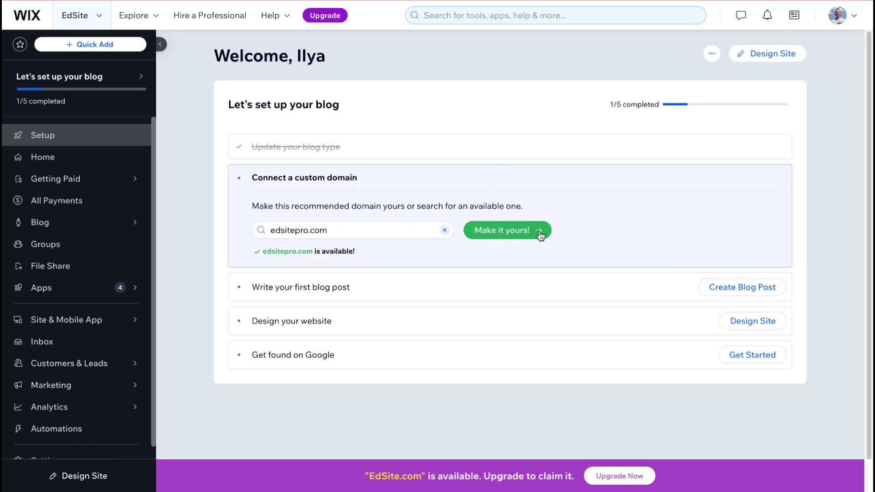
{"action": "left_click", "coordinate": [501, 231]}
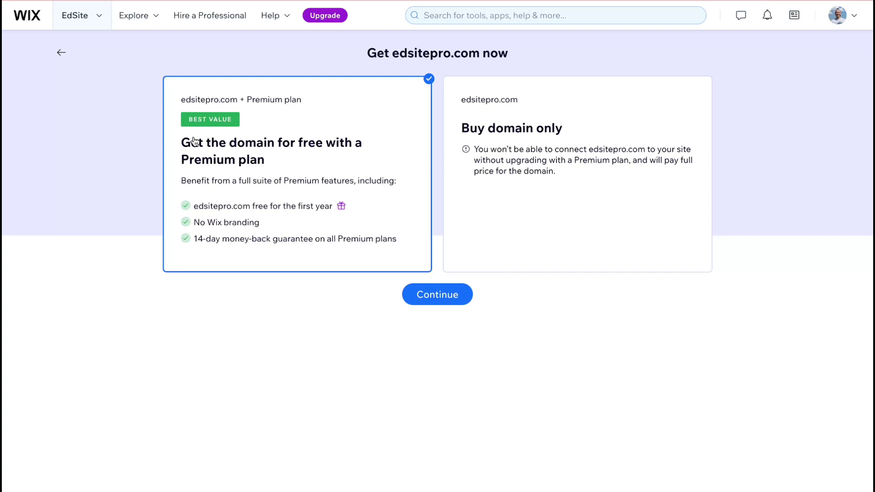
{"action": "left_click_drag", "start_coordinate": [190, 142], "coordinate": [373, 163]}
{"action": "left_click", "coordinate": [373, 163]}
{"action": "key", "text": "alt+Left"}
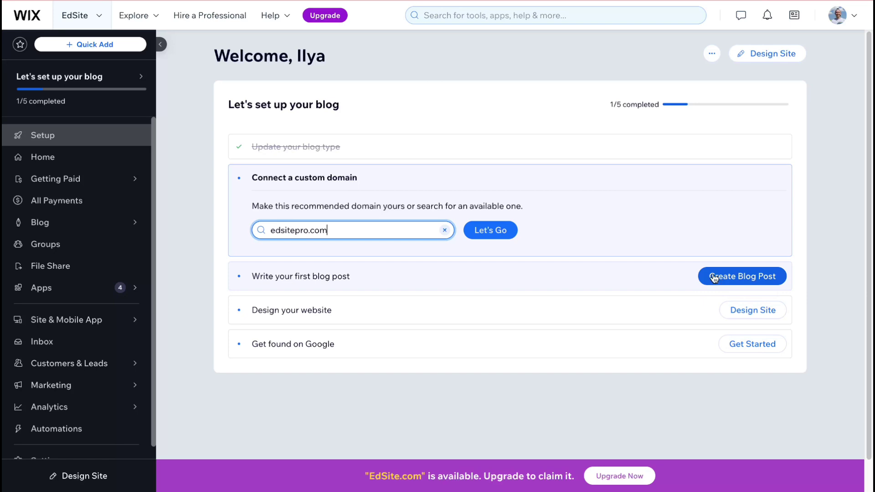
{"action": "left_click", "coordinate": [741, 275]}
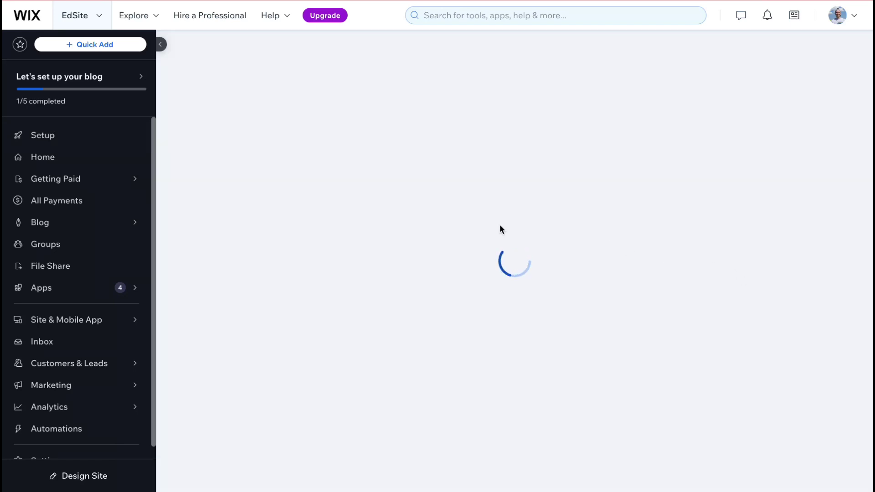
{"action": "mouse_move", "coordinate": [66, 224]}
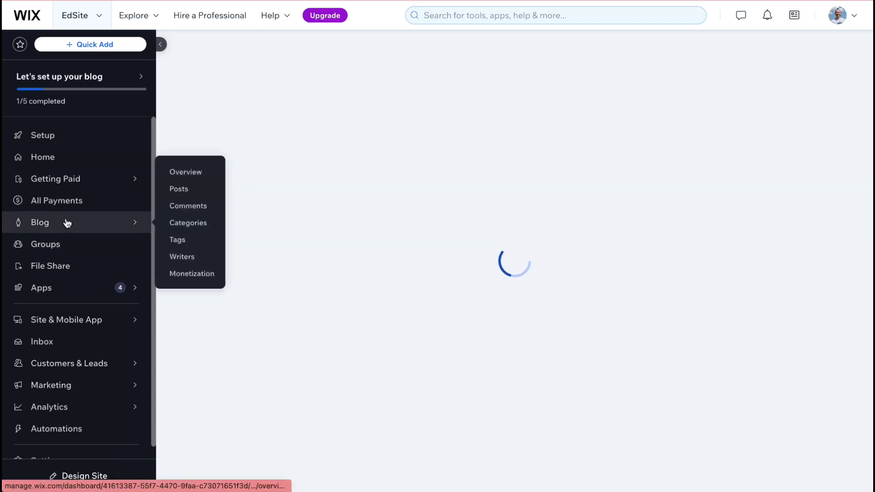
{"action": "left_click", "coordinate": [190, 196]}
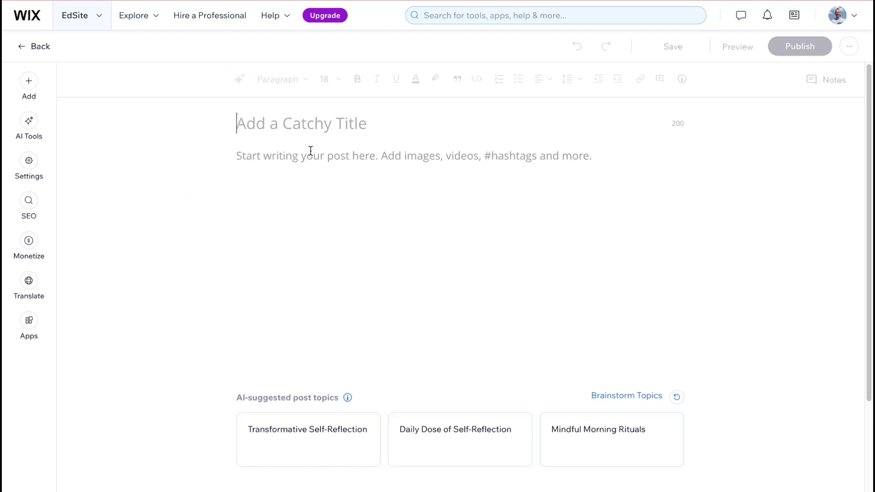
{"action": "left_click", "coordinate": [254, 160]}
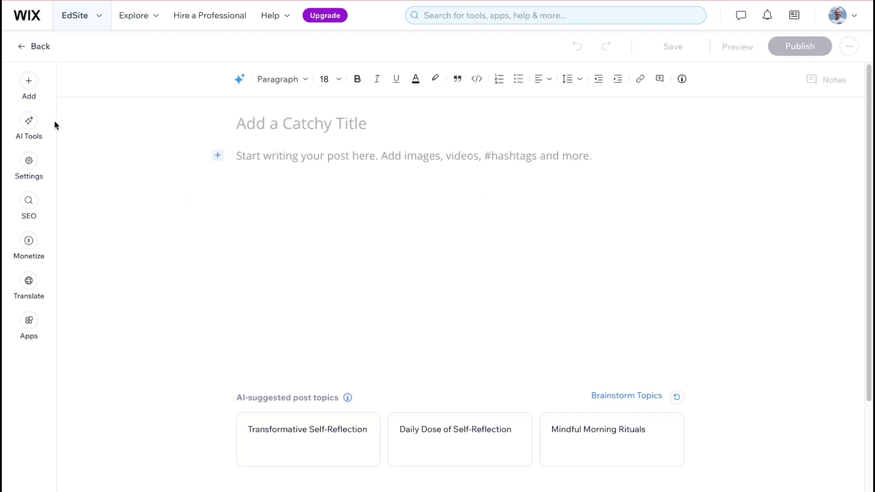
{"action": "left_click", "coordinate": [29, 80]}
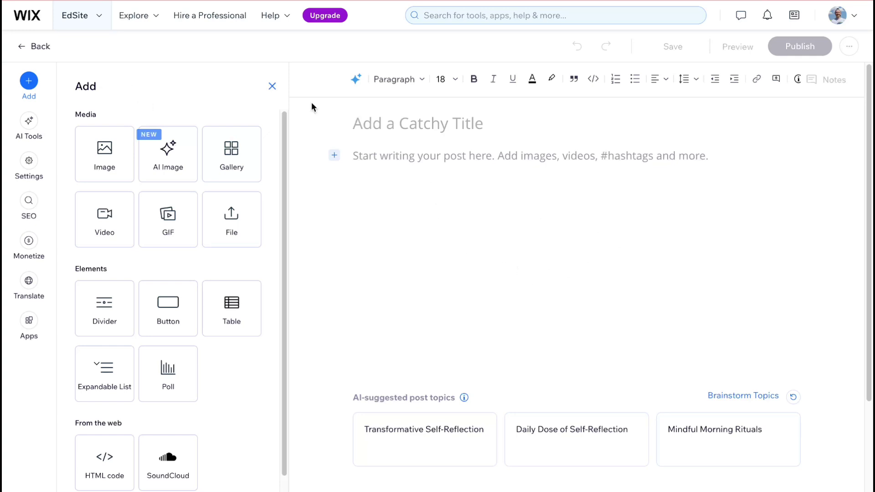
{"action": "left_click", "coordinate": [25, 46]}
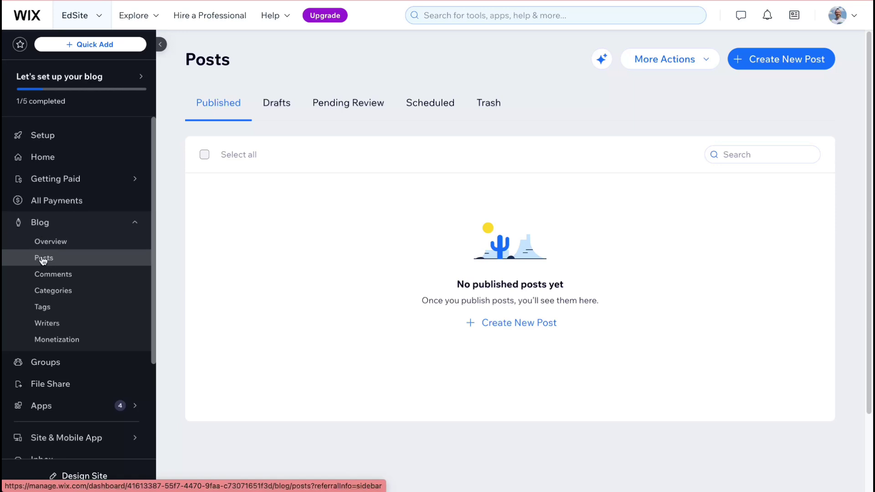
{"action": "left_click", "coordinate": [806, 60]}
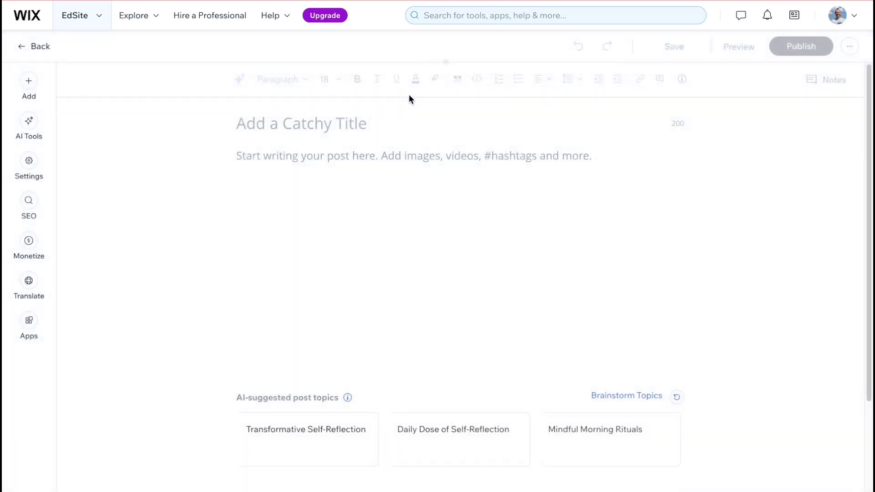
{"action": "left_click", "coordinate": [22, 47]}
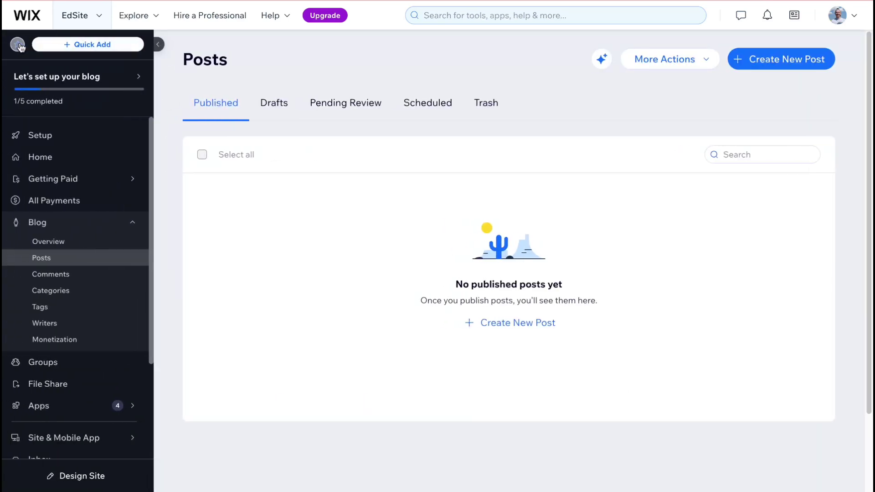
{"action": "left_click", "coordinate": [55, 137]}
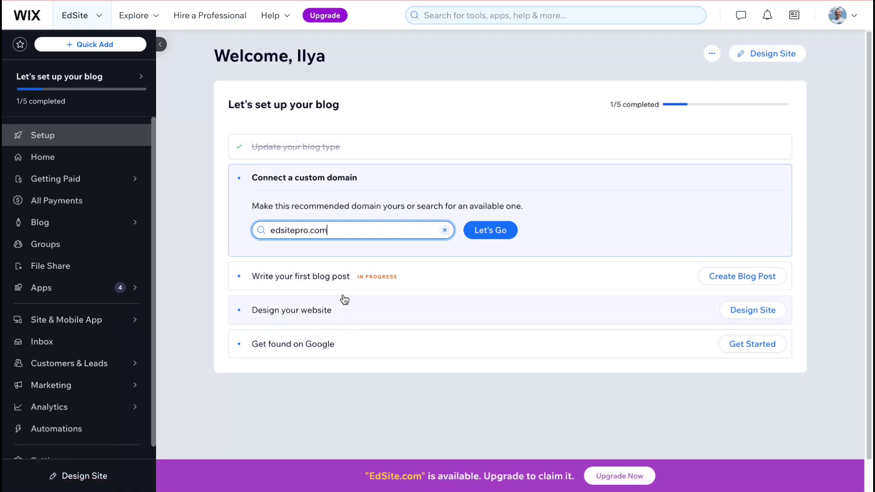
- Choose Design Site in the checklist's 'Design your website' row
{"action": "left_click", "coordinate": [735, 313]}
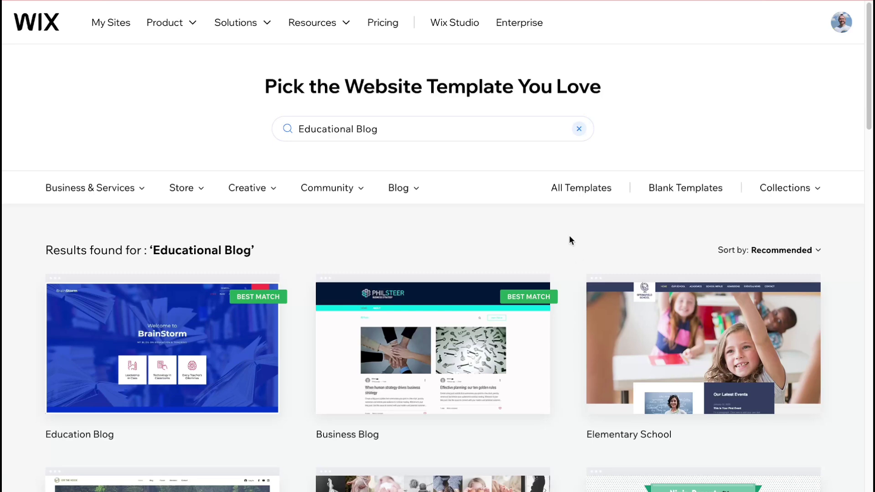
- Search templates for 'Educational Blog' and browse the Best Match results
{"action": "left_click_drag", "start_coordinate": [419, 135], "coordinate": [299, 129]}
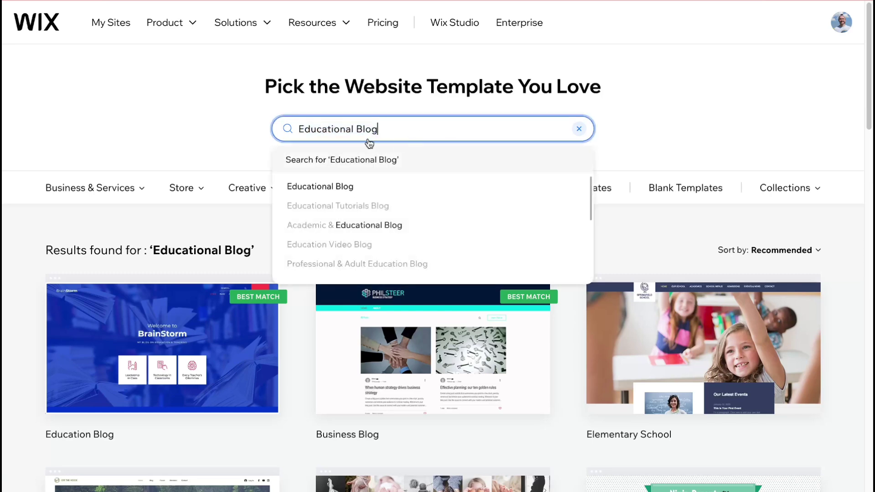
{"action": "left_click", "coordinate": [240, 120]}
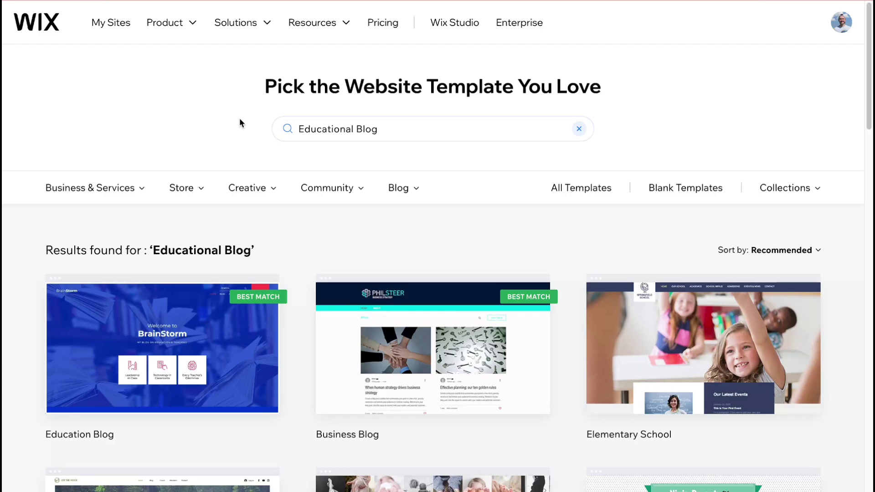
{"action": "scroll", "coordinate": [276, 207], "scroll_direction": "down", "scroll_amount": 7}
{"action": "scroll", "coordinate": [279, 217], "scroll_direction": "down", "scroll_amount": 7}
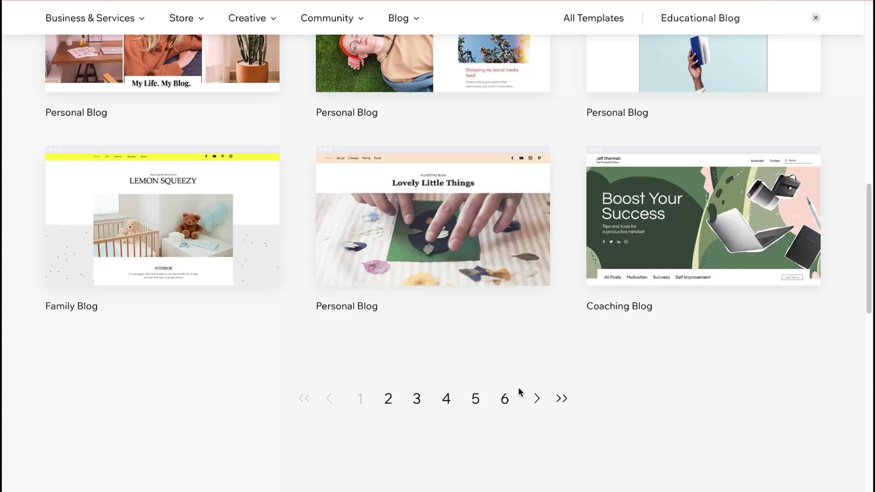
{"action": "scroll", "coordinate": [452, 321], "scroll_direction": "up", "scroll_amount": 6}
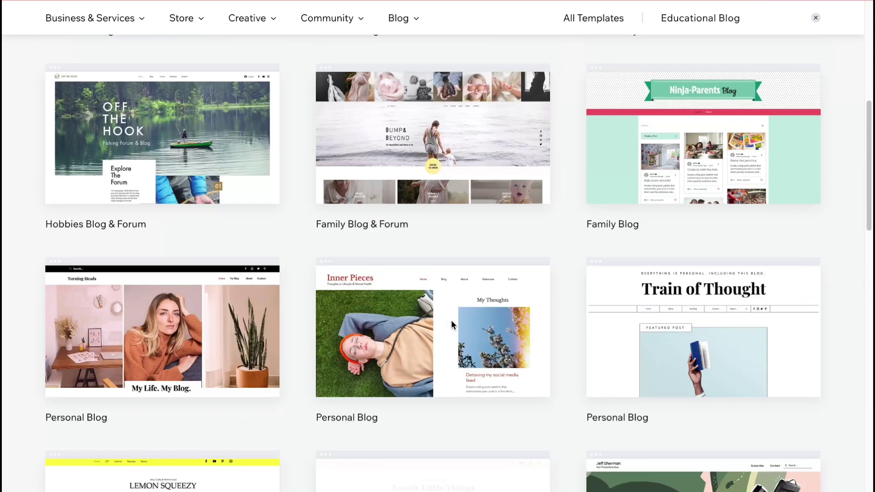
{"action": "scroll", "coordinate": [451, 320], "scroll_direction": "up", "scroll_amount": 6}
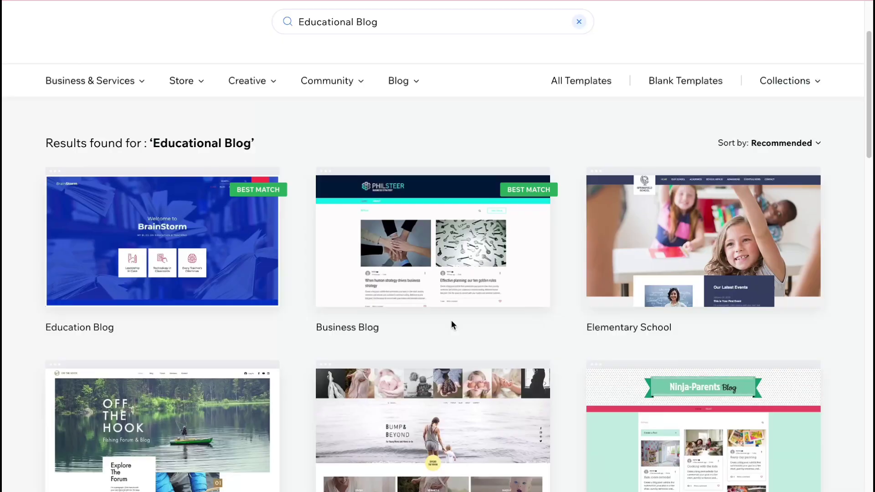
{"action": "mouse_move", "coordinate": [125, 225]}
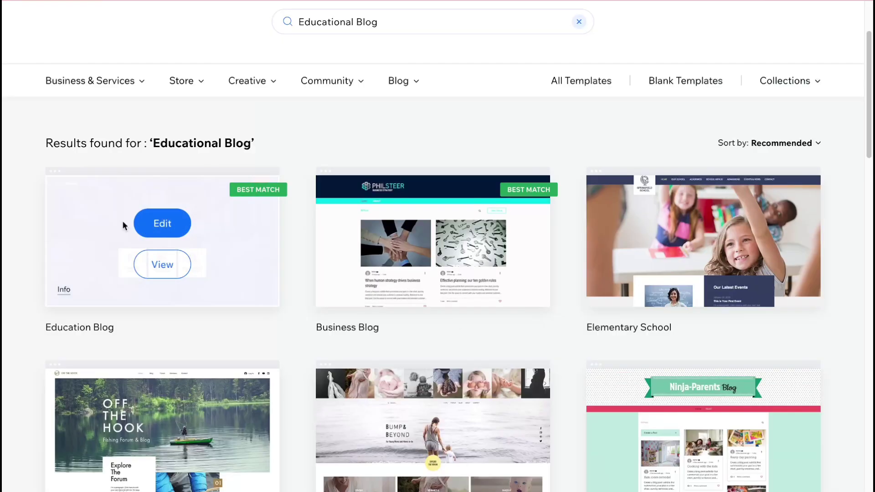
- Preview the BrainStorm Education Blog template in mobile and desktop views, then edit it
{"action": "left_click", "coordinate": [164, 271]}
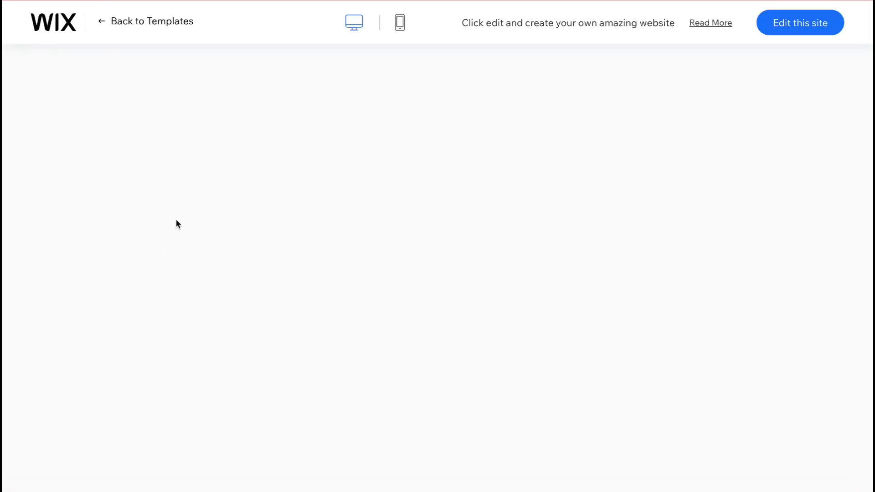
{"action": "scroll", "coordinate": [176, 221], "scroll_direction": "down", "scroll_amount": 12}
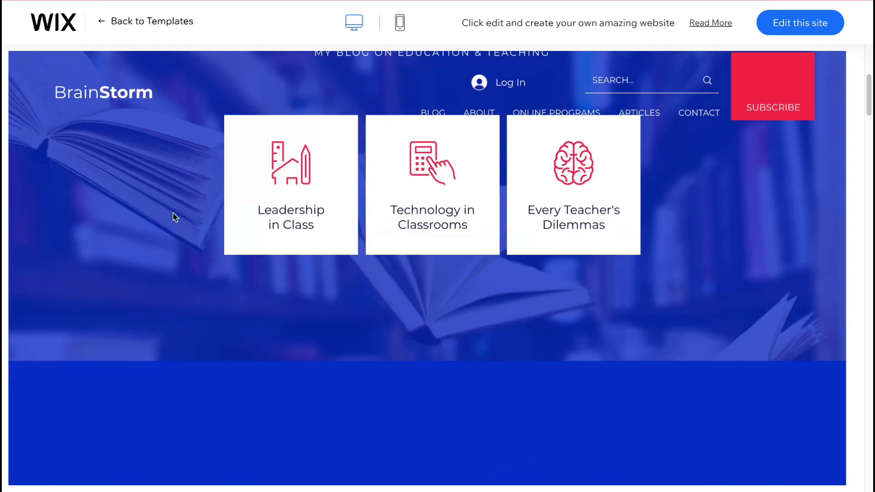
{"action": "scroll", "coordinate": [173, 215], "scroll_direction": "down", "scroll_amount": 1}
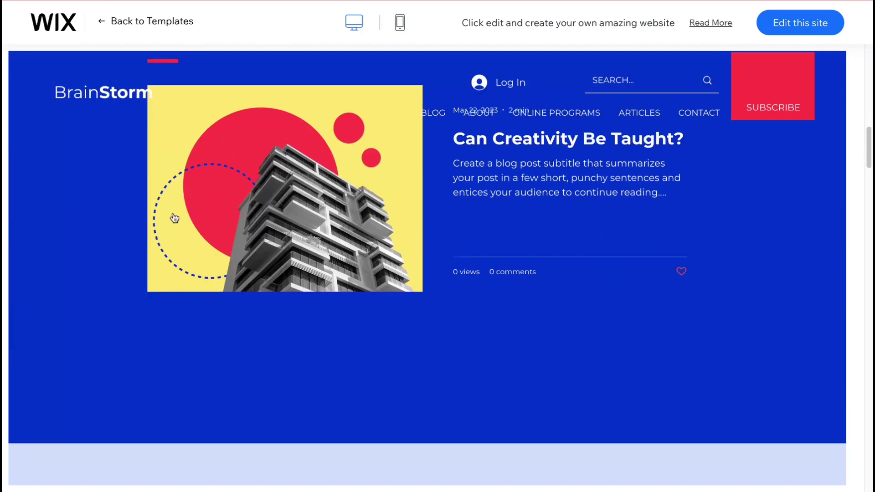
{"action": "scroll", "coordinate": [182, 221], "scroll_direction": "up", "scroll_amount": 10}
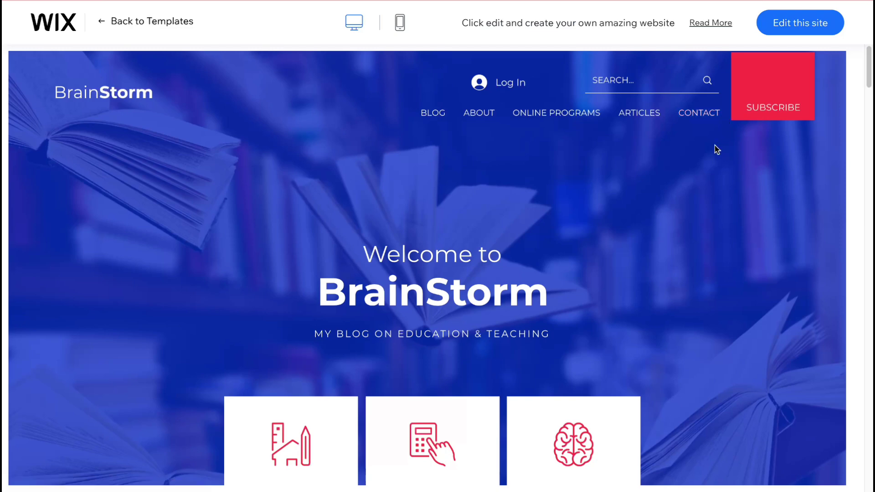
{"action": "left_click", "coordinate": [400, 22]}
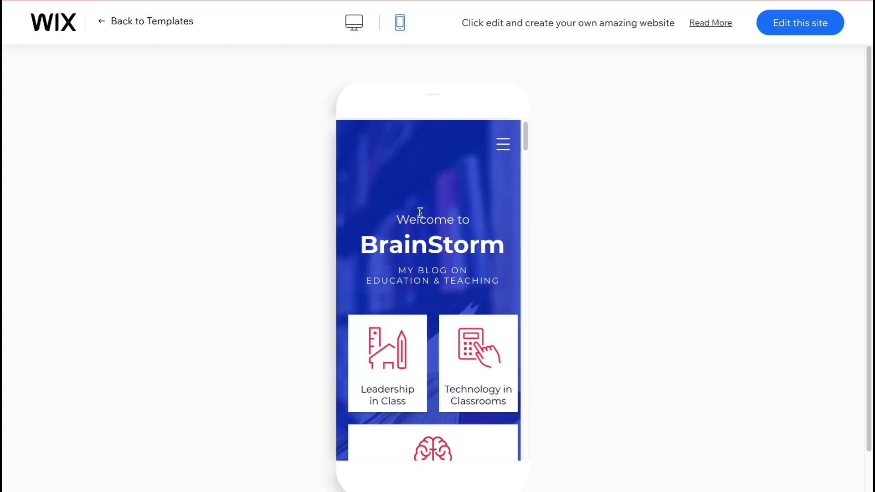
{"action": "left_click", "coordinate": [354, 22]}
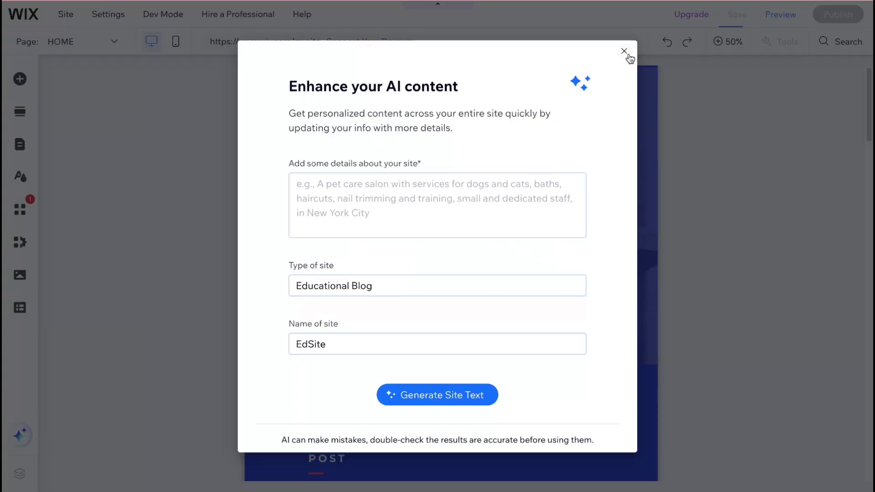
- Try the Energetic, Retro vibrant, Dynamic and Eclectic themes from Site Design
{"action": "left_click", "coordinate": [624, 50]}
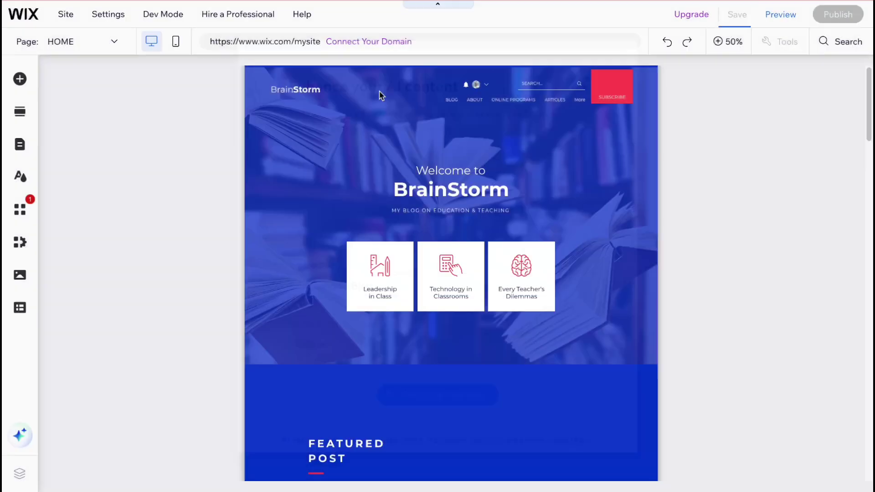
{"action": "left_click", "coordinate": [21, 178]}
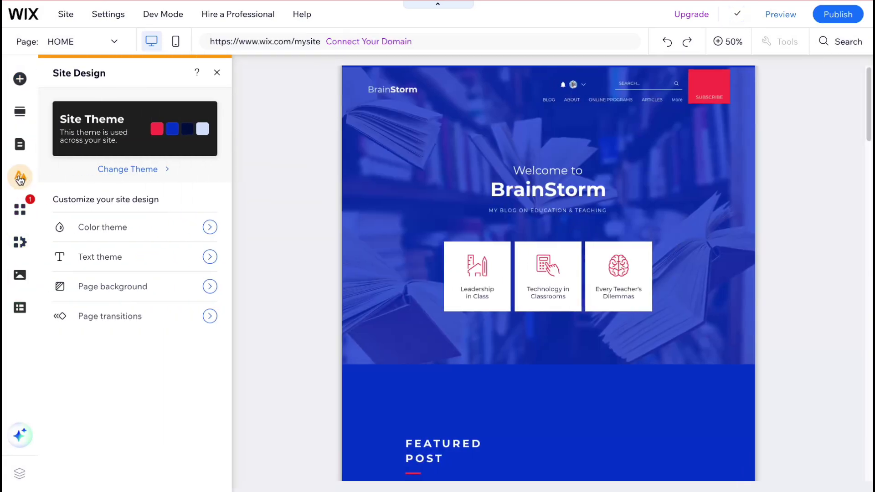
{"action": "left_click", "coordinate": [143, 170]}
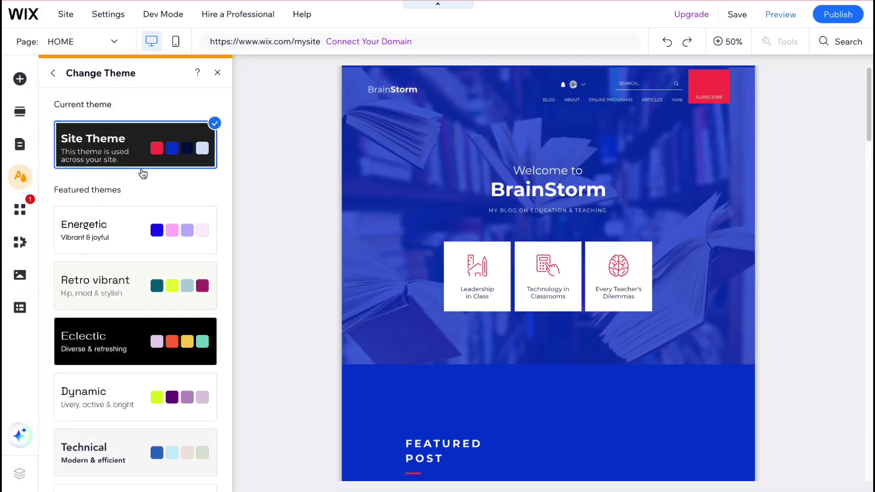
{"action": "left_click", "coordinate": [156, 234]}
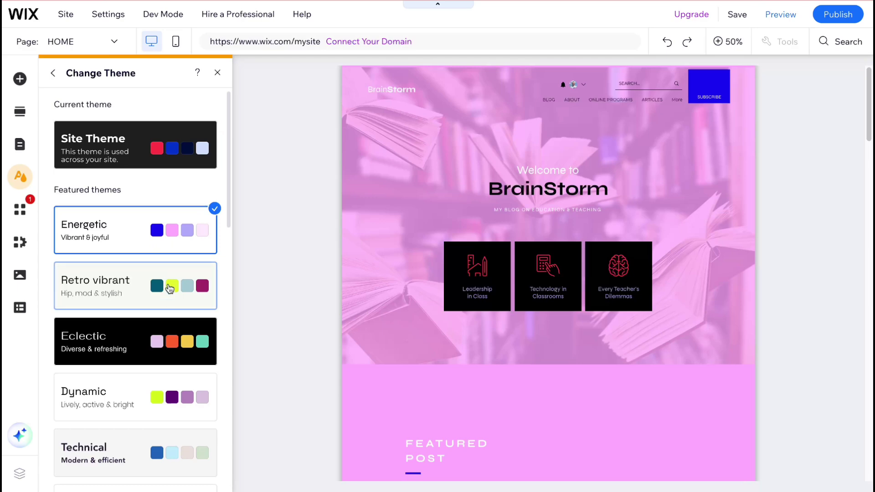
{"action": "left_click", "coordinate": [169, 289]}
{"action": "left_click", "coordinate": [172, 389]}
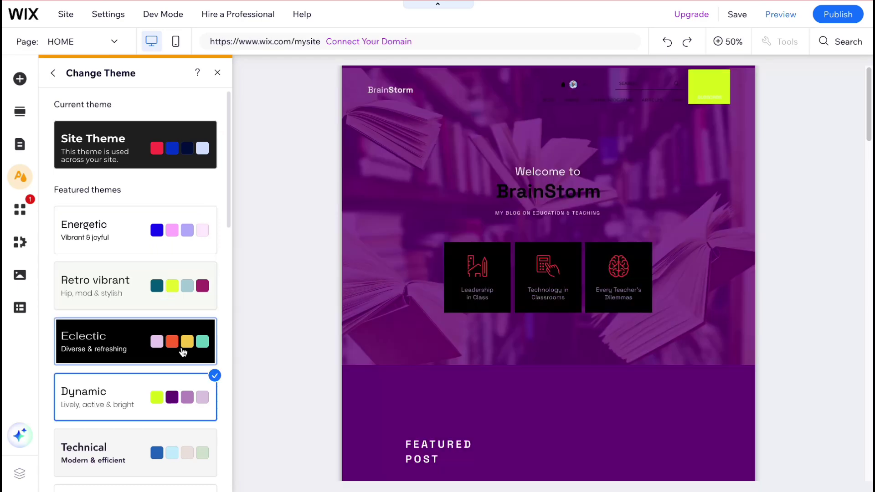
{"action": "left_click", "coordinate": [183, 353]}
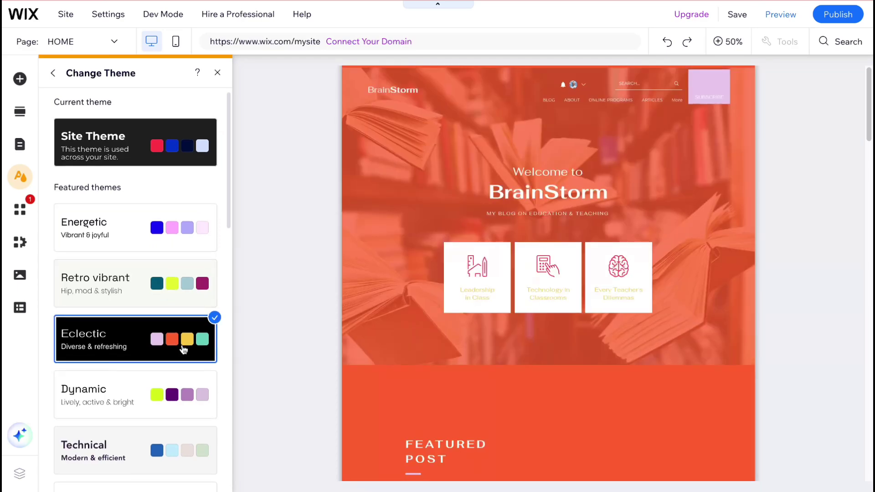
- Apply the crimson and pale pink Nostalgic theme and bring up Site Pages and Menu
{"action": "scroll", "coordinate": [176, 351], "scroll_direction": "down", "scroll_amount": 1}
{"action": "scroll", "coordinate": [175, 351], "scroll_direction": "down", "scroll_amount": 1}
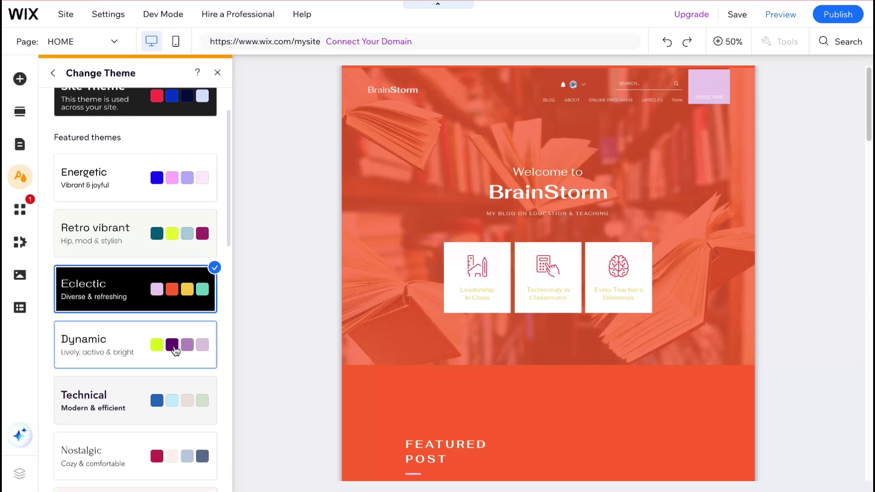
{"action": "scroll", "coordinate": [176, 351], "scroll_direction": "down", "scroll_amount": 2}
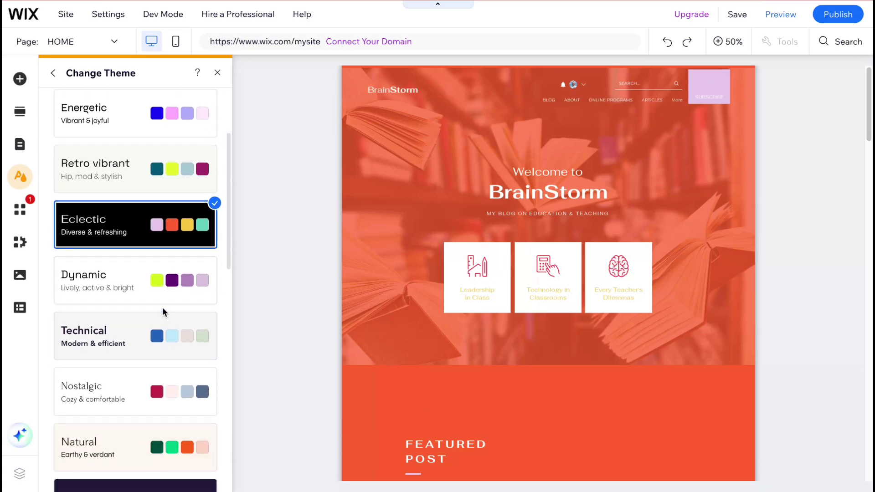
{"action": "left_click", "coordinate": [155, 387]}
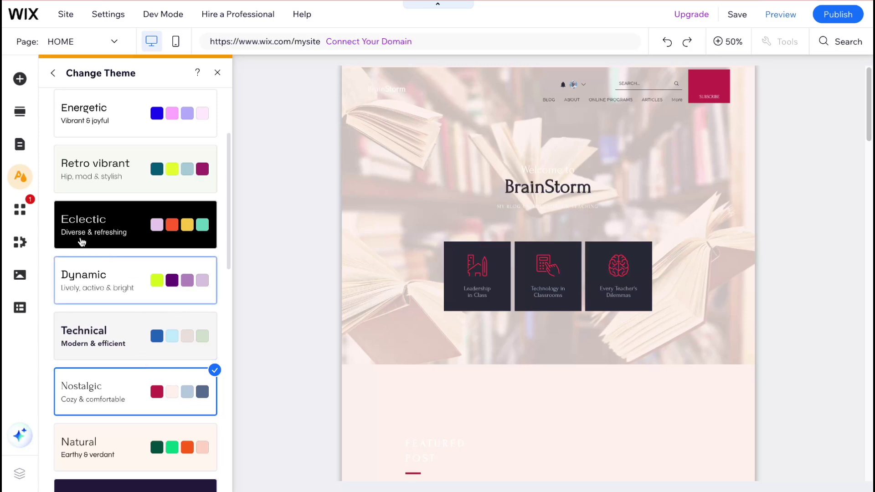
{"action": "left_click", "coordinate": [23, 145]}
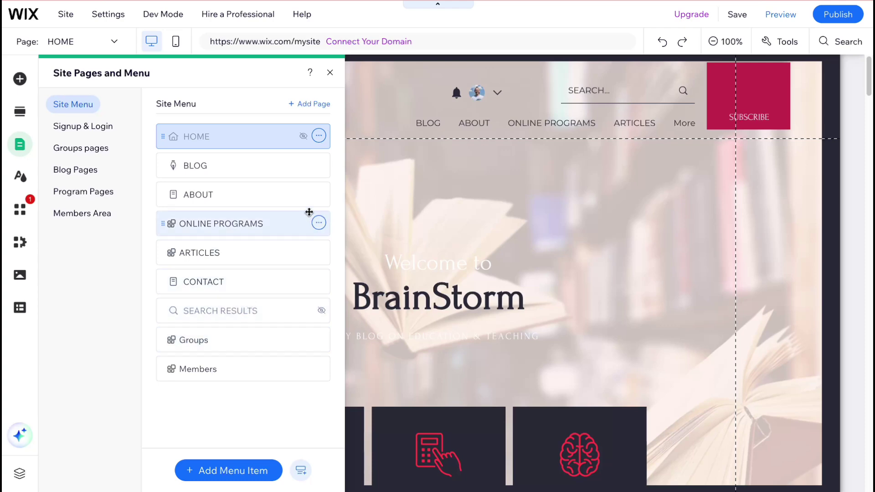
- Check the ONLINE PROGRAMS page settings and New page options without adding a page
{"action": "left_click", "coordinate": [319, 223]}
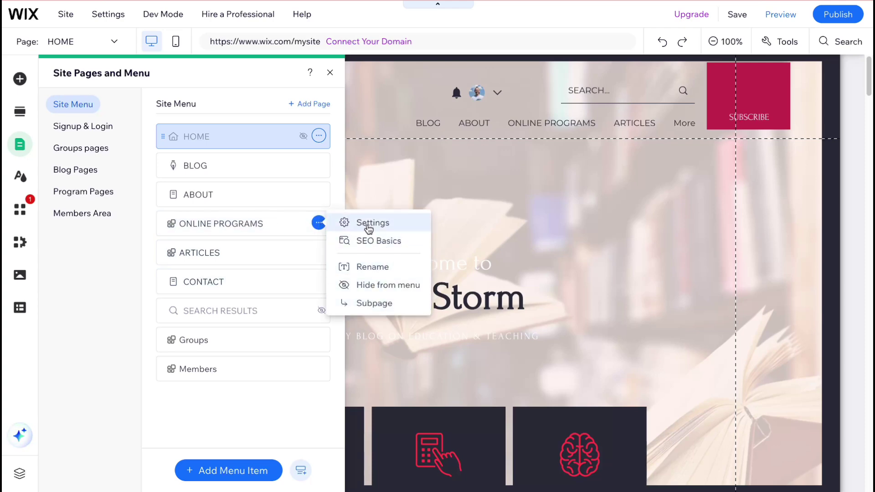
{"action": "left_click", "coordinate": [369, 223]}
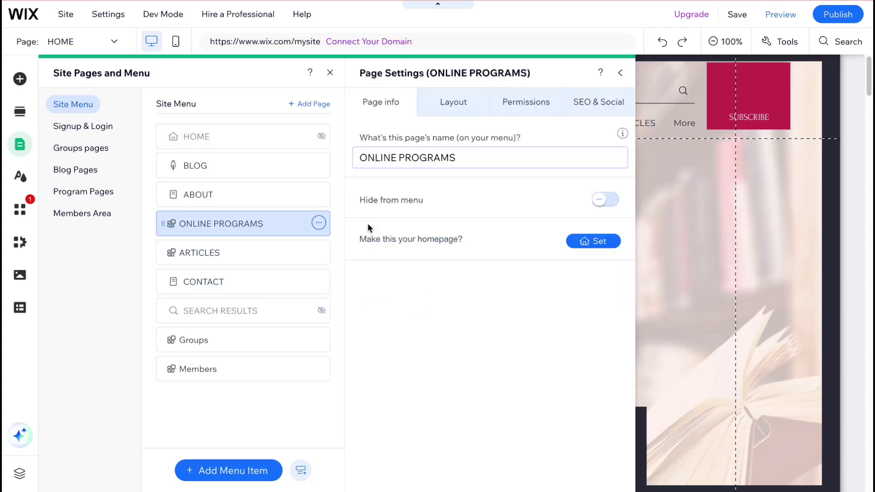
{"action": "left_click", "coordinate": [621, 74]}
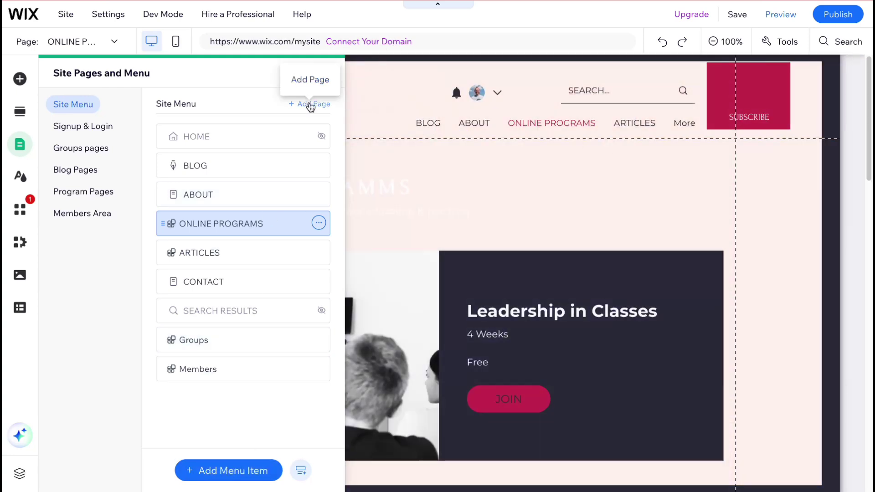
{"action": "left_click", "coordinate": [226, 471]}
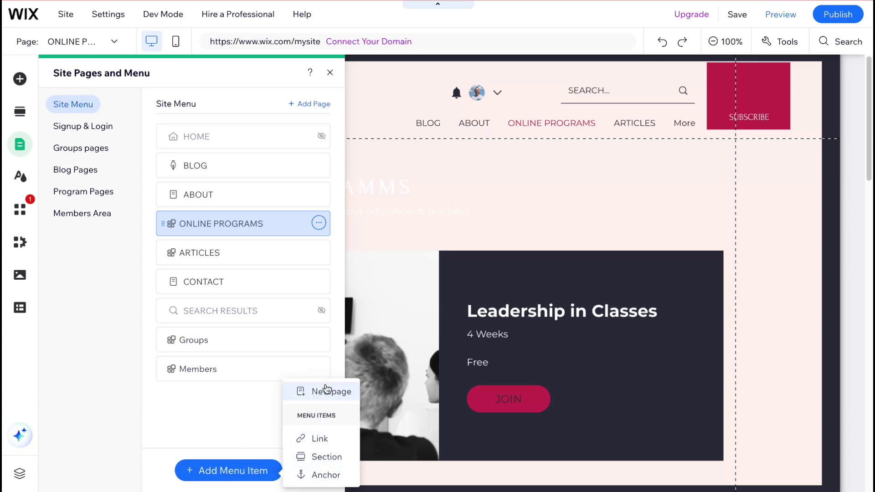
{"action": "left_click", "coordinate": [326, 389]}
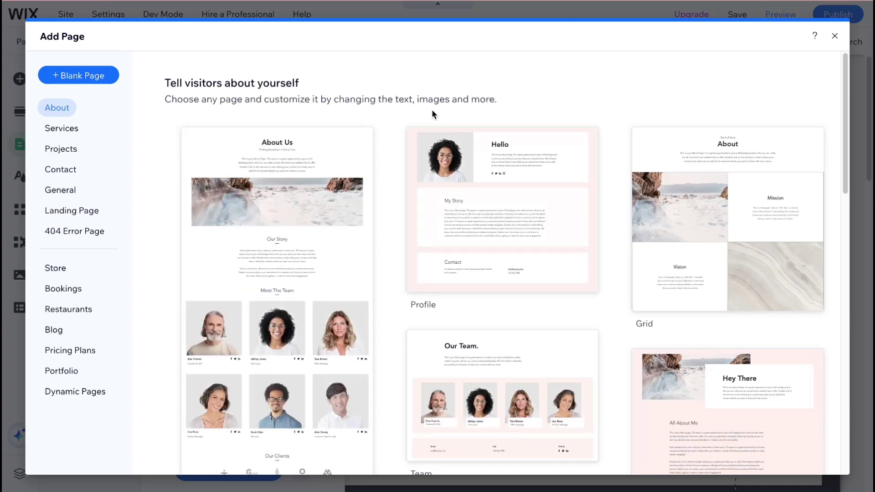
{"action": "left_click", "coordinate": [835, 37]}
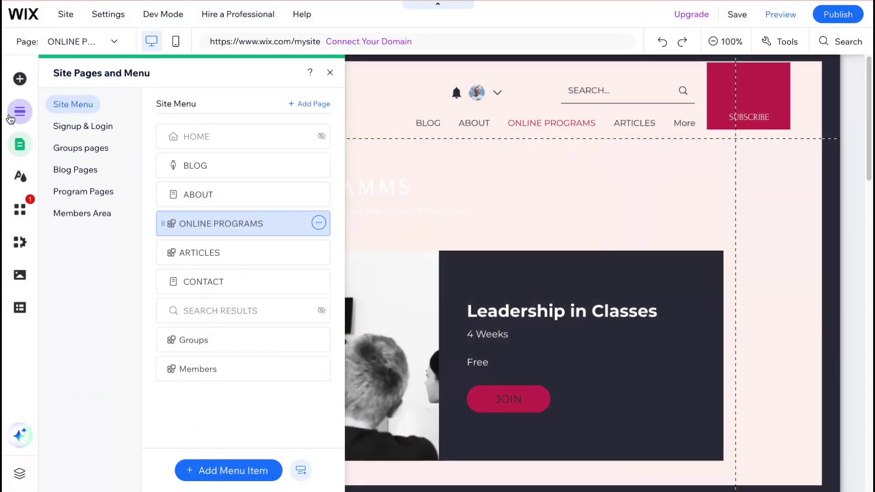
- Drag the first Welcome template, a sand-dune backdrop with Start Now button, onto ONLINE PROGRAMS
{"action": "left_click", "coordinate": [12, 117]}
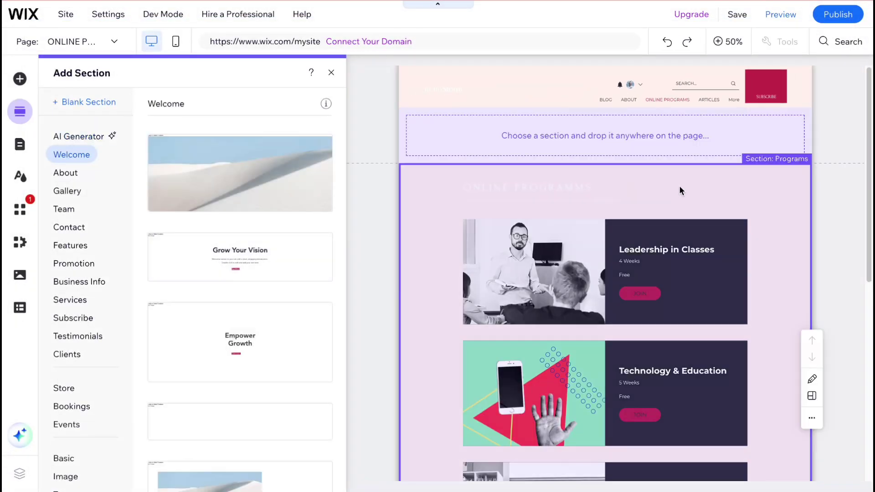
{"action": "scroll", "coordinate": [633, 199], "scroll_direction": "down", "scroll_amount": 8}
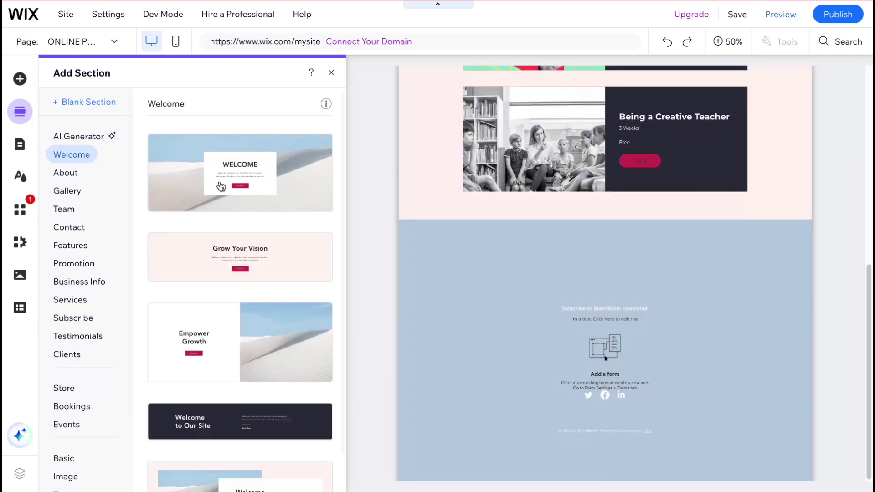
{"action": "left_click_drag", "start_coordinate": [237, 182], "coordinate": [420, 220]}
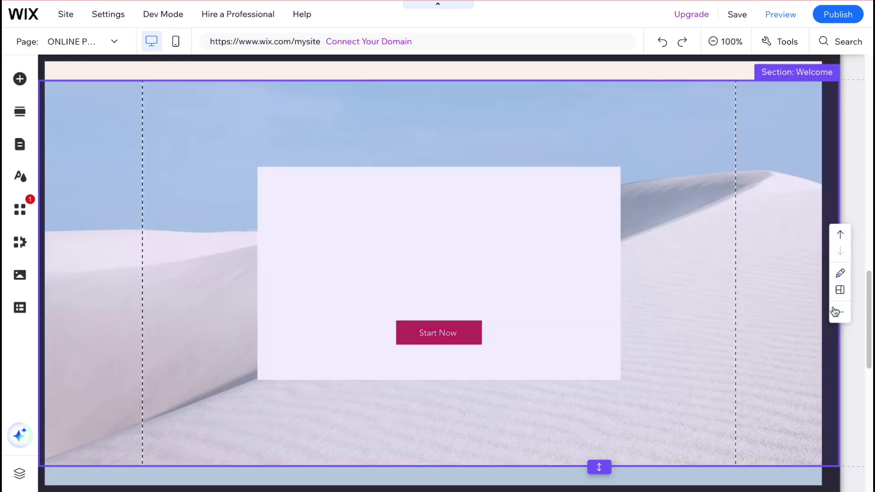
{"action": "left_click", "coordinate": [840, 313]}
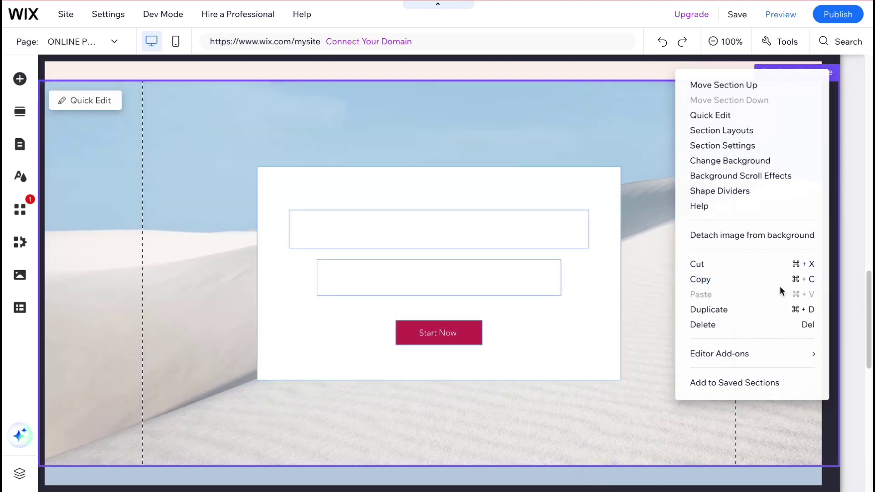
{"action": "left_click", "coordinate": [649, 261]}
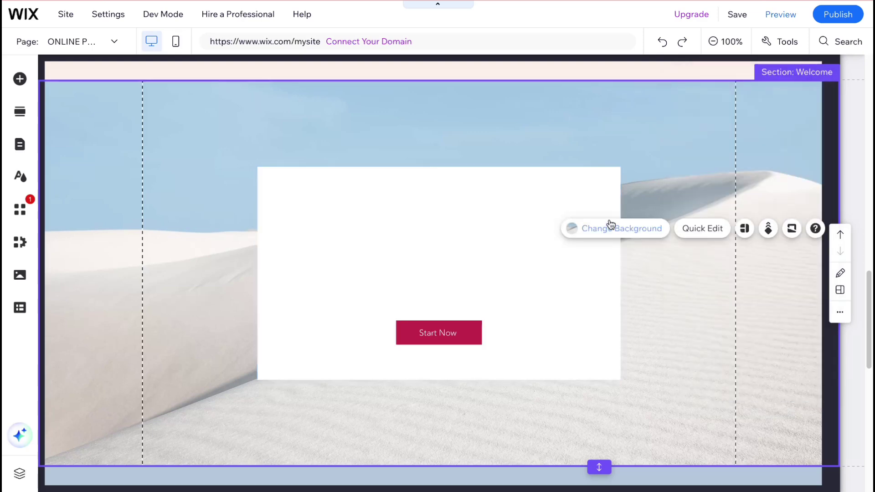
- Move the WELCOME heading, intro text and Start Now button aside, then delete the white box
{"action": "left_click", "coordinate": [455, 223]}
{"action": "left_click", "coordinate": [425, 262]}
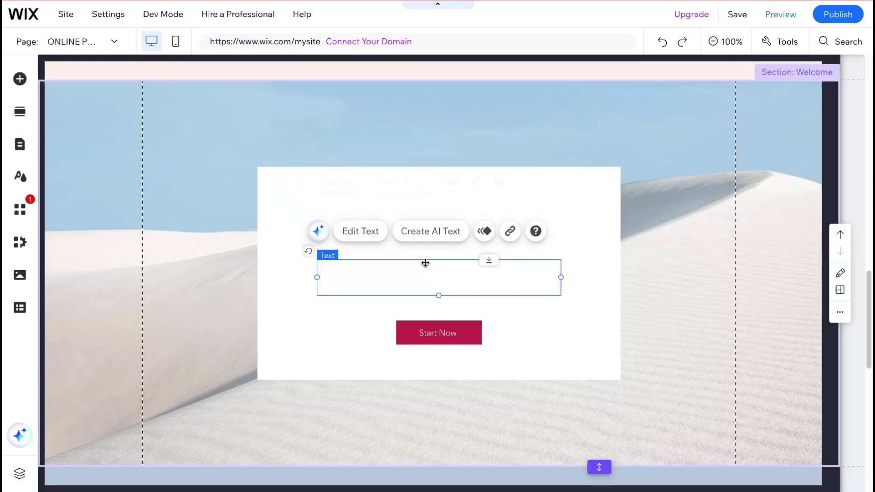
{"action": "left_click", "coordinate": [347, 118]}
{"action": "left_click_drag", "start_coordinate": [433, 242], "coordinate": [564, 128]}
{"action": "left_click_drag", "start_coordinate": [441, 276], "coordinate": [251, 122]}
{"action": "left_click_drag", "start_coordinate": [442, 344], "coordinate": [708, 389]}
{"action": "left_click_drag", "start_coordinate": [524, 310], "coordinate": [434, 323]}
{"action": "key", "text": "Delete"}
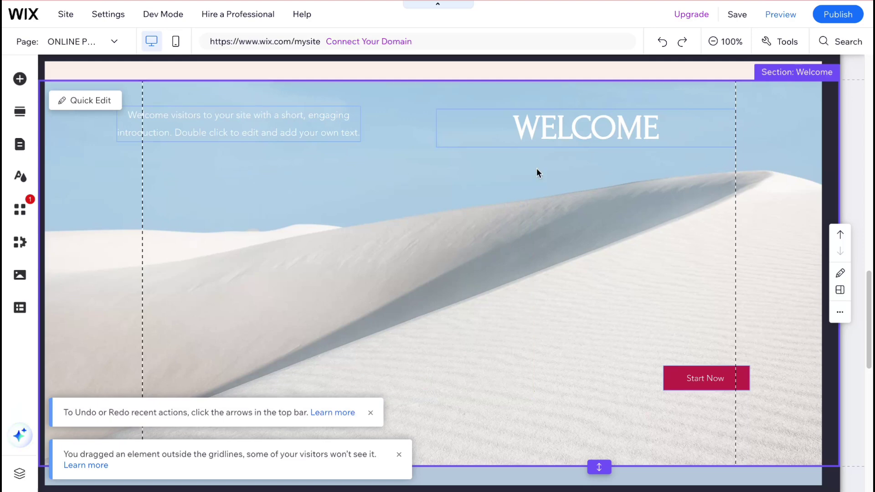
- Centre the intro text, WELCOME heading and Start Now button, and enlarge the button
{"action": "left_click_drag", "start_coordinate": [580, 142], "coordinate": [419, 263]}
{"action": "left_click_drag", "start_coordinate": [313, 135], "coordinate": [504, 180]}
{"action": "left_click_drag", "start_coordinate": [707, 386], "coordinate": [584, 391]}
{"action": "left_click", "coordinate": [450, 333]}
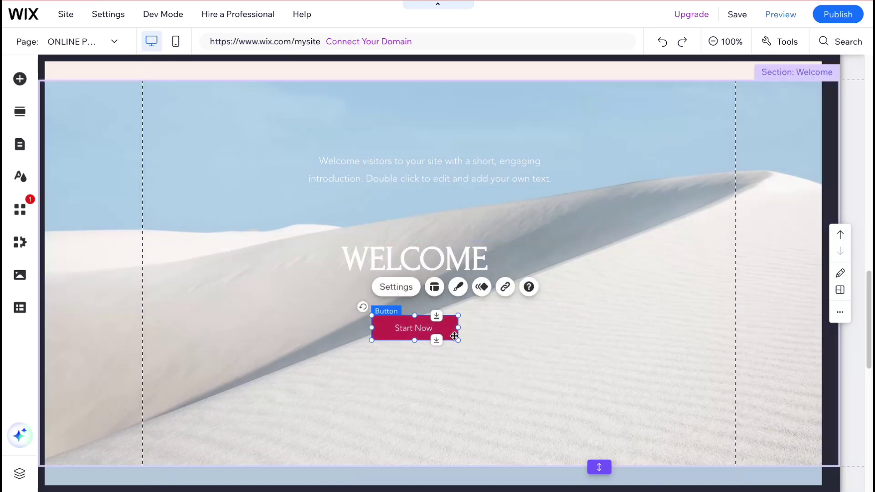
{"action": "left_click_drag", "start_coordinate": [457, 338], "coordinate": [638, 396]}
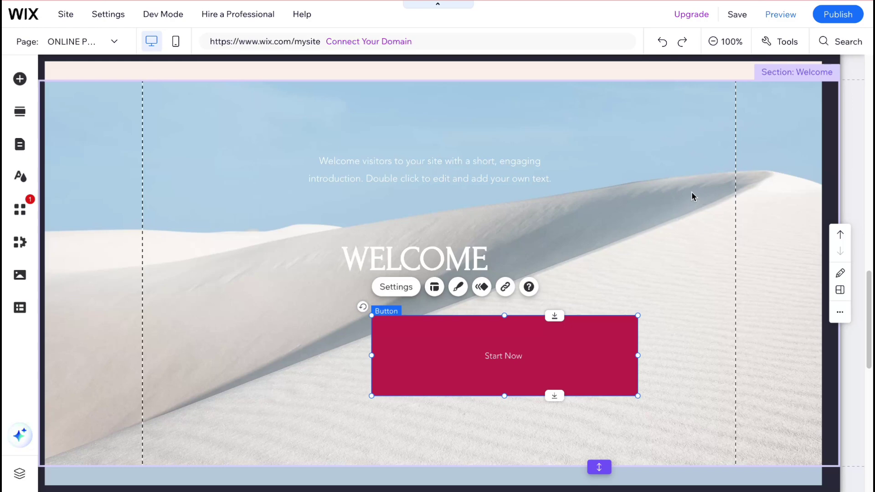
- Publish the site, scroll through it, and dismiss the Congratulations and setup-steps popups
{"action": "left_click", "coordinate": [842, 17]}
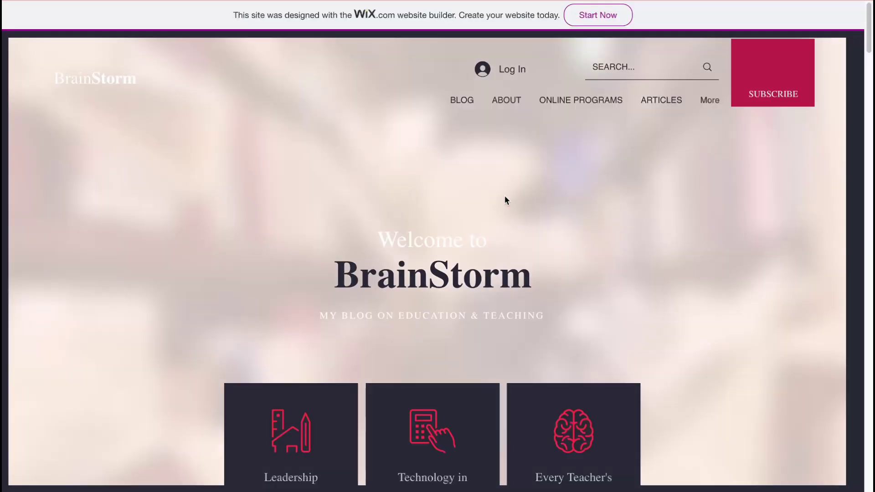
{"action": "scroll", "coordinate": [504, 196], "scroll_direction": "down", "scroll_amount": 10}
{"action": "scroll", "coordinate": [505, 201], "scroll_direction": "down", "scroll_amount": 10}
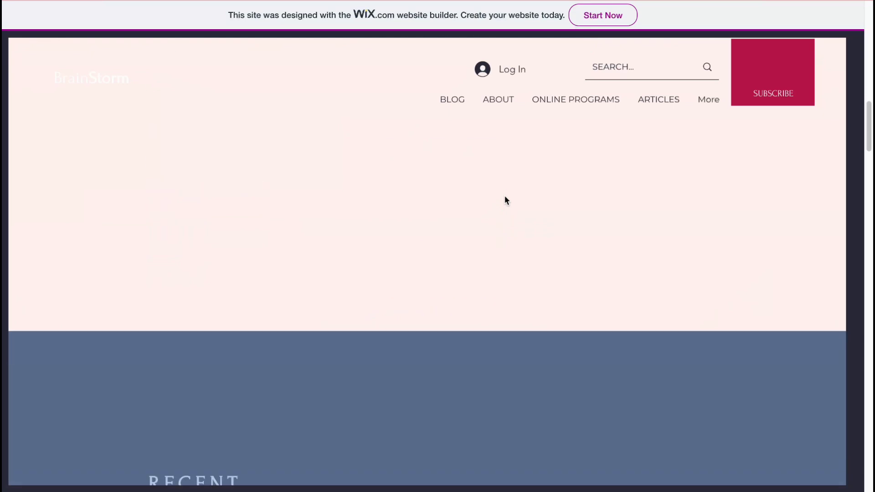
{"action": "scroll", "coordinate": [501, 195], "scroll_direction": "down", "scroll_amount": 5}
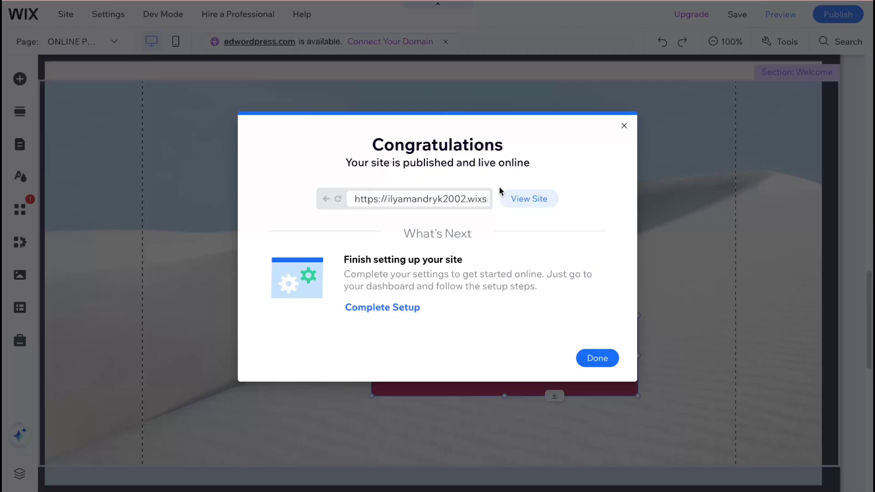
{"action": "left_click", "coordinate": [625, 126]}
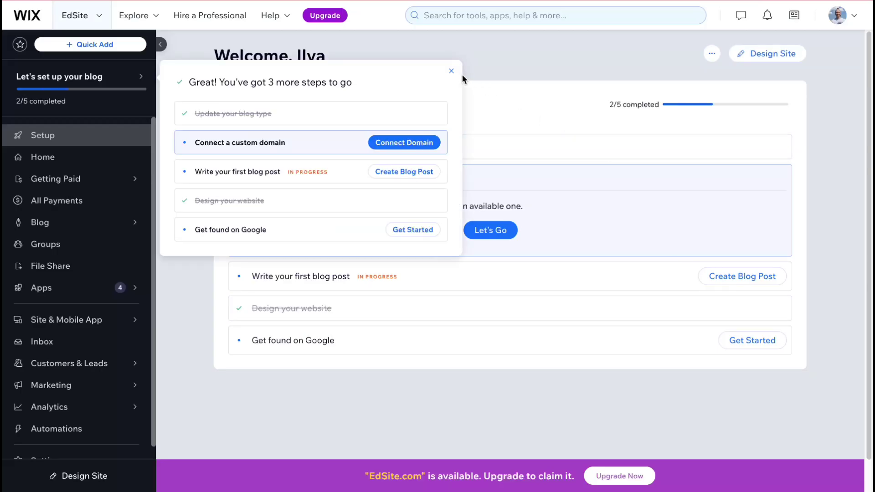
{"action": "left_click", "coordinate": [453, 70]}
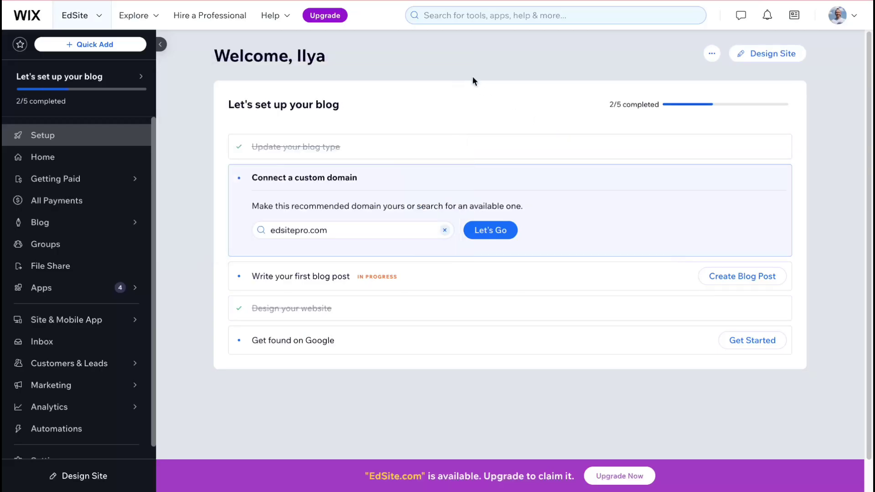